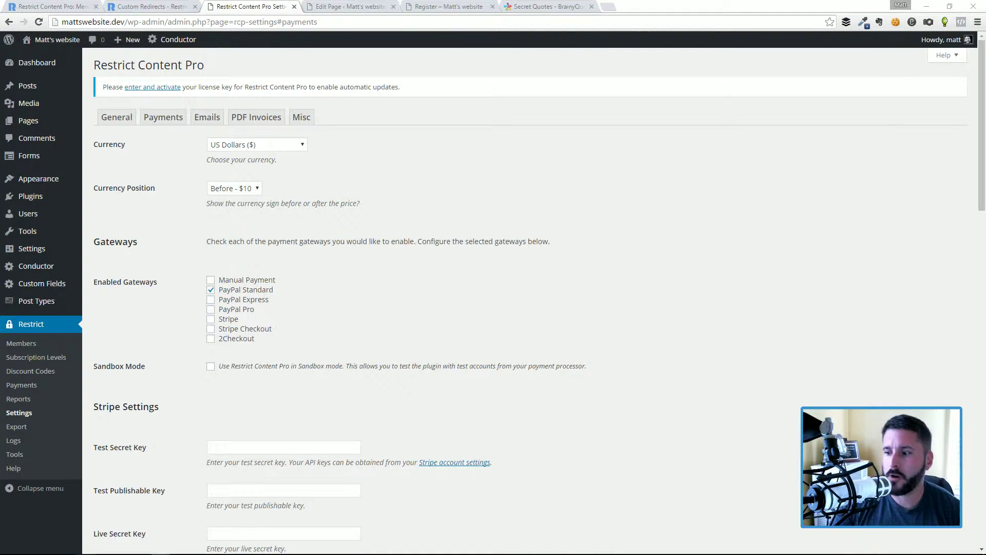
Browse the Official add-ons list on restrictcontentpro.com
{"action": "left_click", "coordinate": [154, 6]}
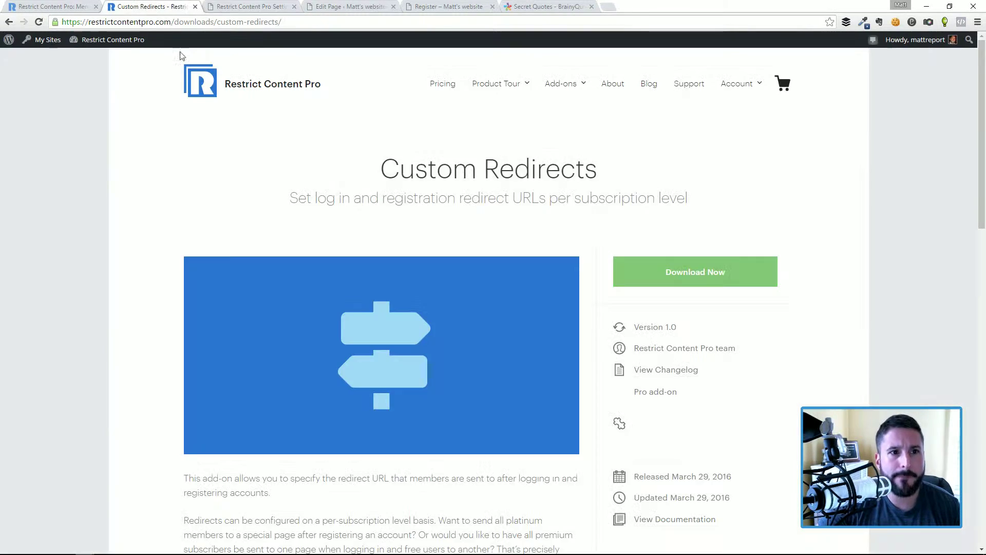
{"action": "left_click", "coordinate": [572, 126]}
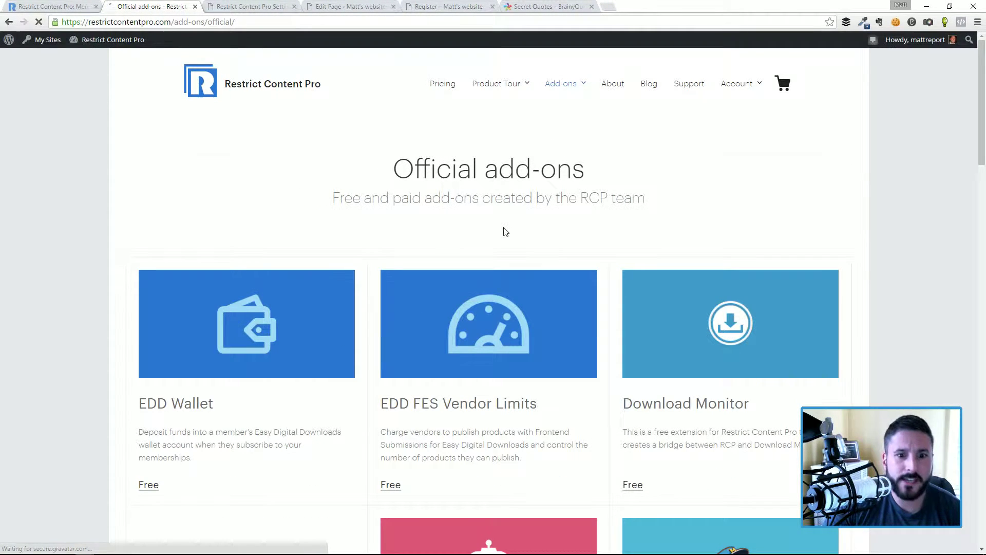
{"action": "scroll", "coordinate": [514, 228], "scroll_direction": "down", "scroll_amount": 2}
{"action": "scroll", "coordinate": [520, 226], "scroll_direction": "down", "scroll_amount": 10}
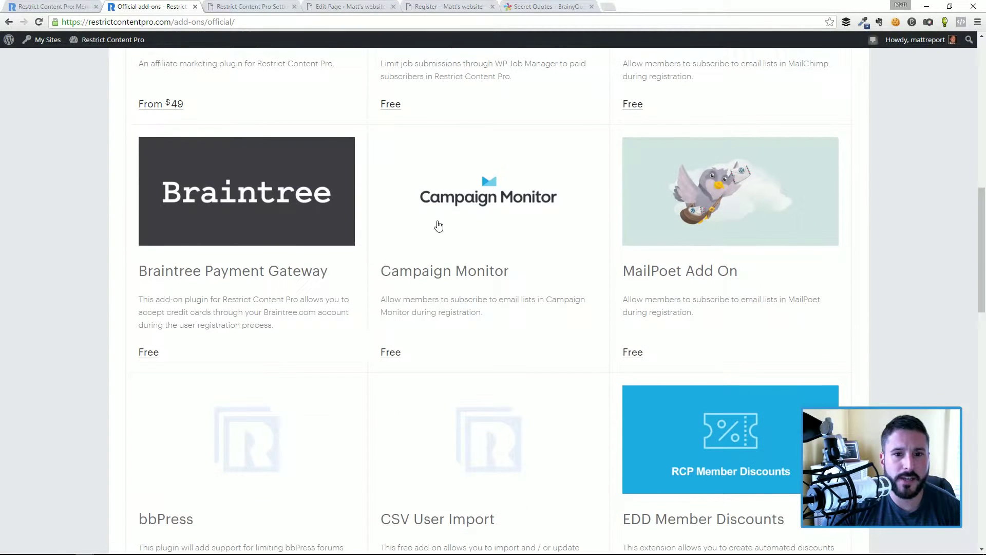
{"action": "scroll", "coordinate": [245, 180], "scroll_direction": "down", "scroll_amount": 4}
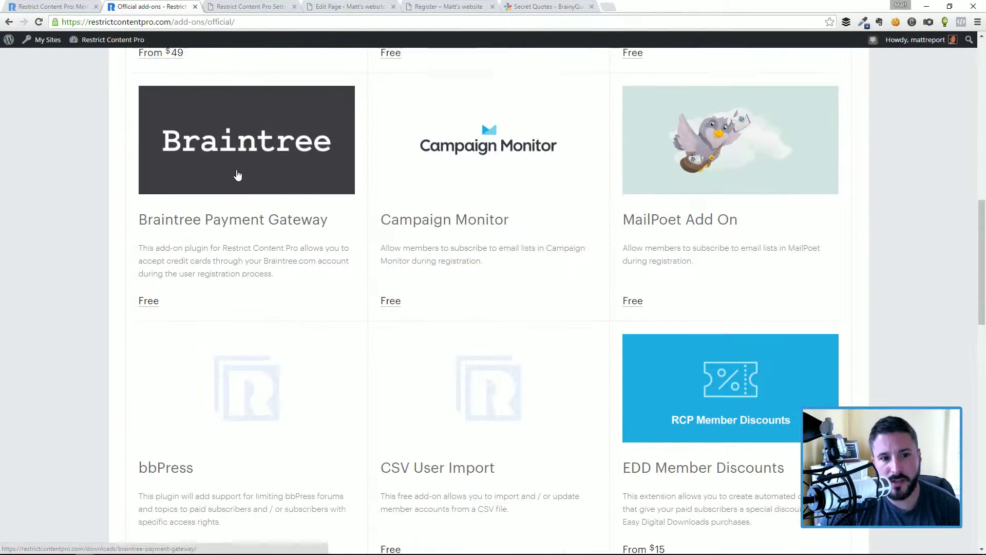
{"action": "scroll", "coordinate": [263, 119], "scroll_direction": "down", "scroll_amount": 5}
{"action": "scroll", "coordinate": [275, 141], "scroll_direction": "up", "scroll_amount": 1}
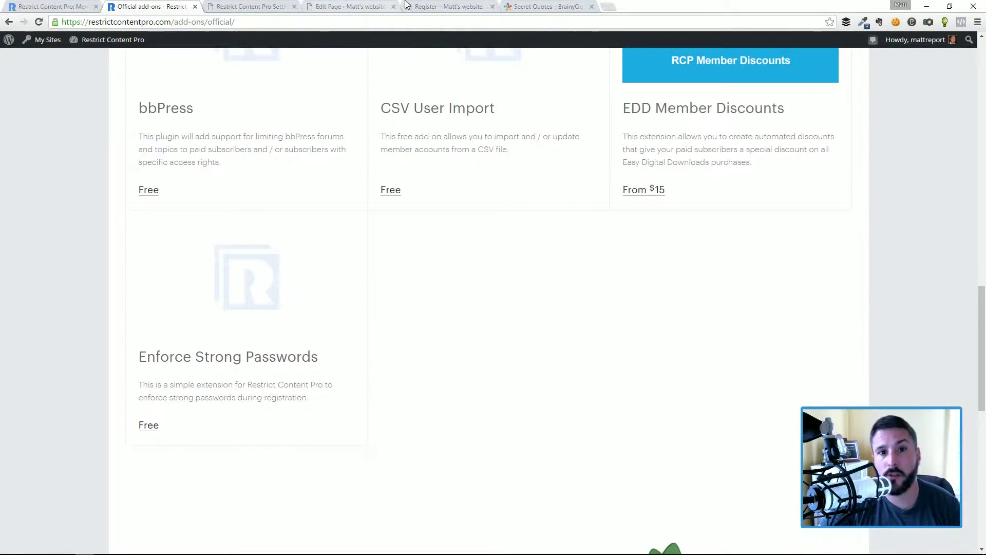
Go back through the browser tabs to the Restrict Content Pro payment settings
{"action": "left_click", "coordinate": [388, 6]}
{"action": "left_click", "coordinate": [427, 7]}
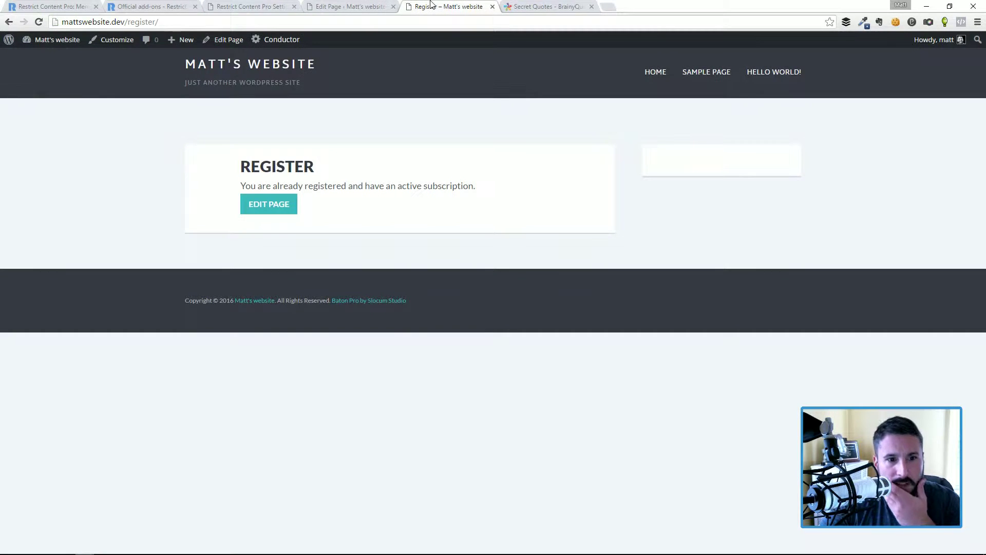
{"action": "left_click", "coordinate": [246, 7]}
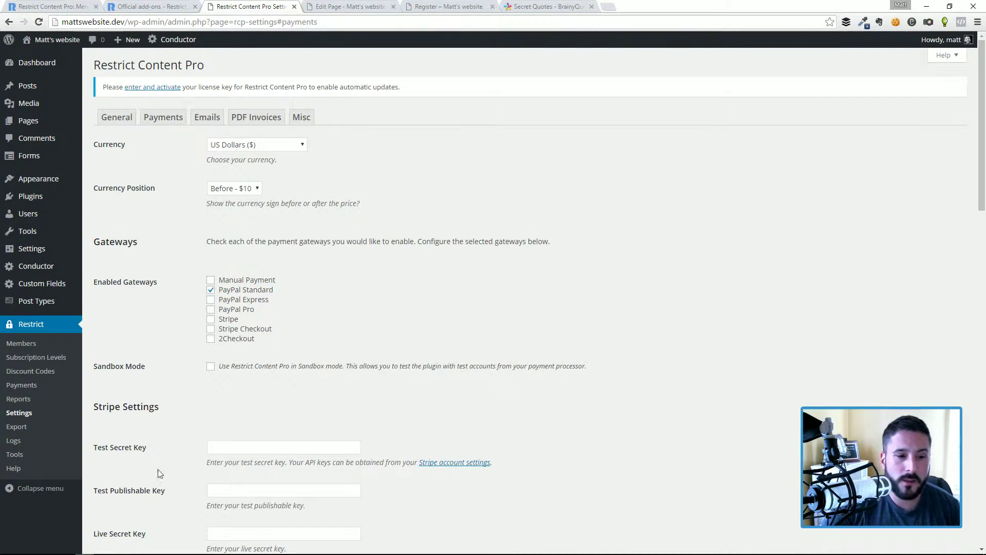
{"action": "scroll", "coordinate": [240, 398], "scroll_direction": "down", "scroll_amount": 1}
{"action": "scroll", "coordinate": [239, 393], "scroll_direction": "down", "scroll_amount": 2}
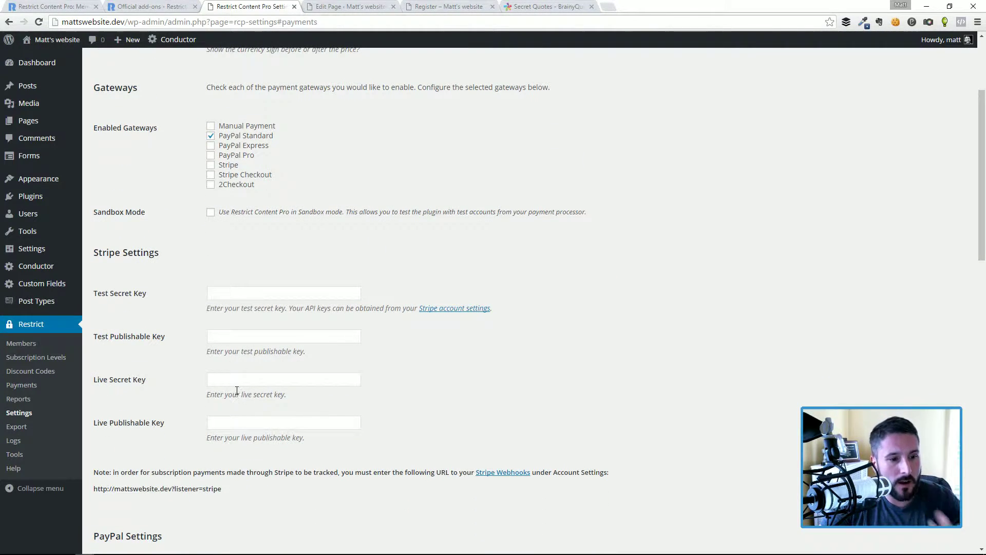
{"action": "scroll", "coordinate": [334, 303], "scroll_direction": "up", "scroll_amount": 3}
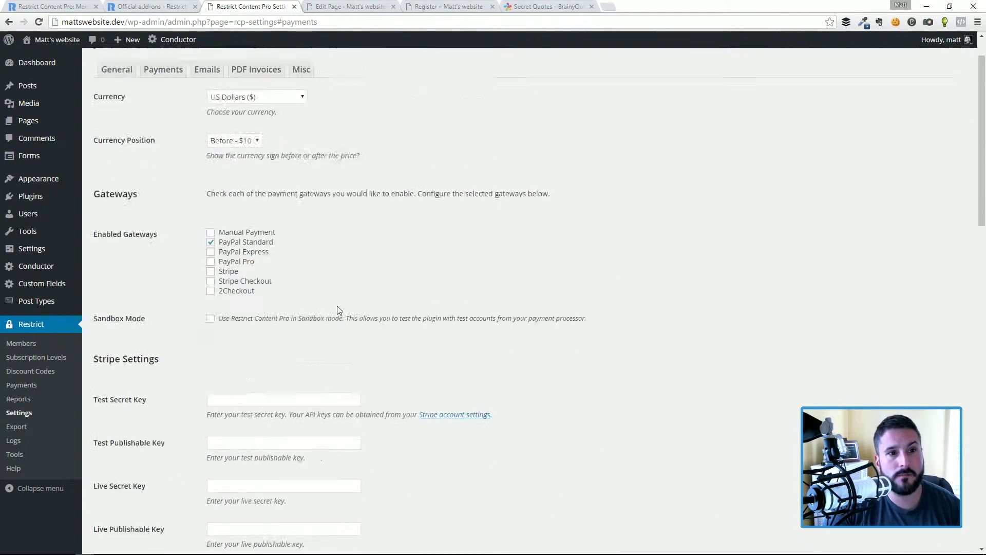
{"action": "scroll", "coordinate": [349, 294], "scroll_direction": "down", "scroll_amount": 10}
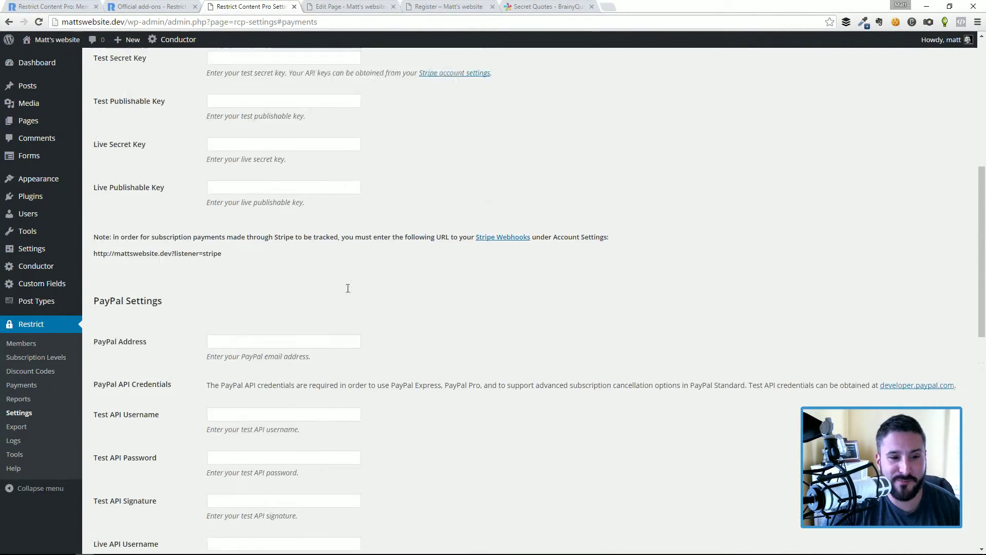
{"action": "scroll", "coordinate": [349, 286], "scroll_direction": "up", "scroll_amount": 2}
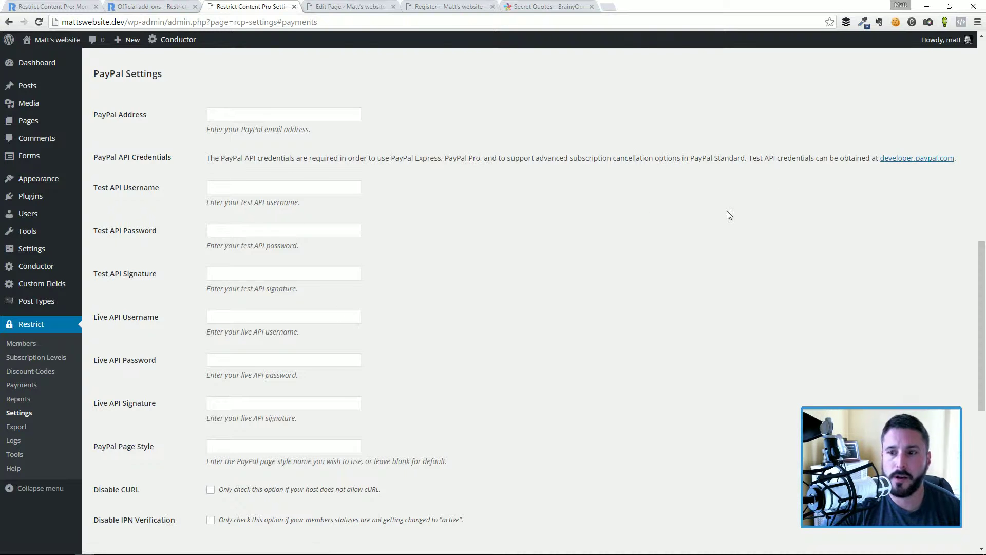
{"action": "scroll", "coordinate": [565, 220], "scroll_direction": "up", "scroll_amount": 9}
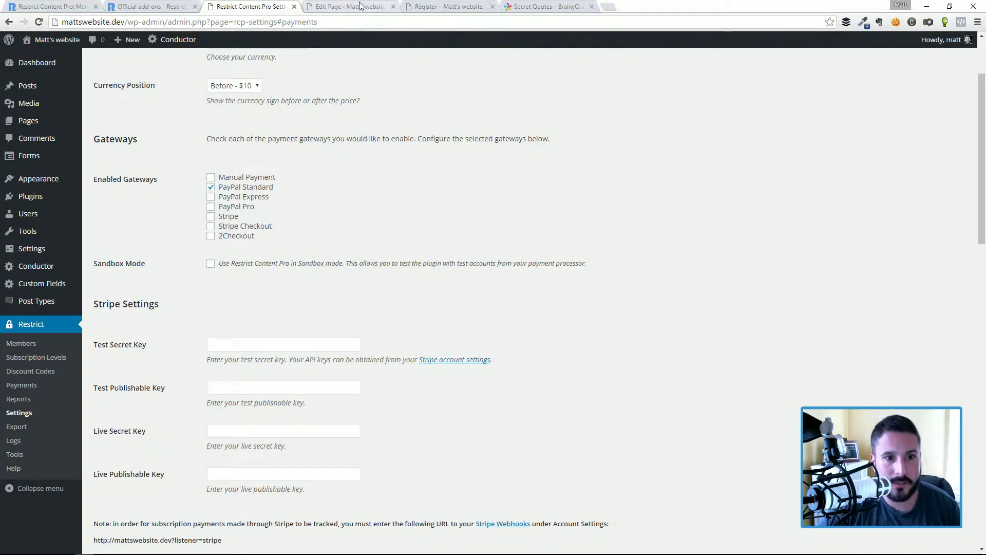
{"action": "scroll", "coordinate": [333, 184], "scroll_direction": "up", "scroll_amount": 2}
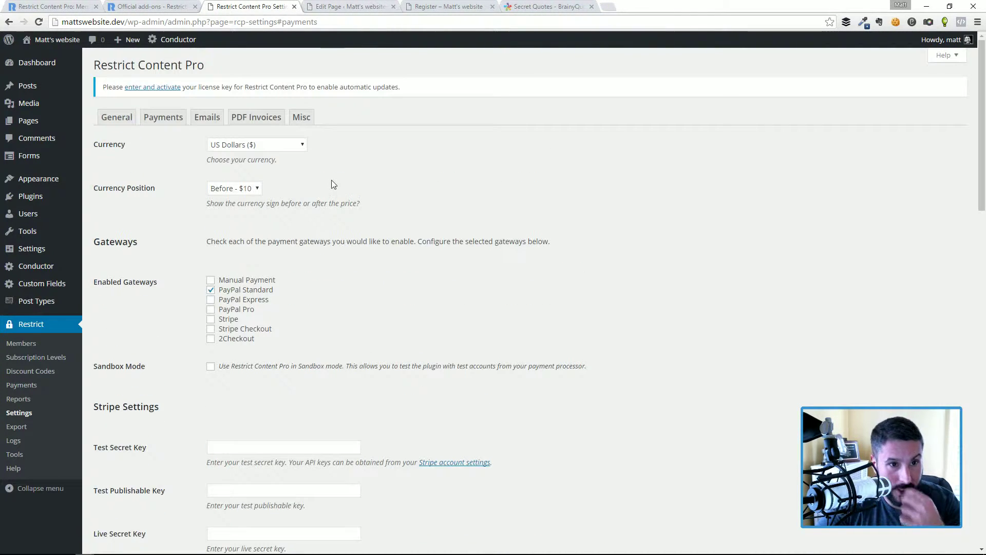
{"action": "left_click", "coordinate": [214, 114]}
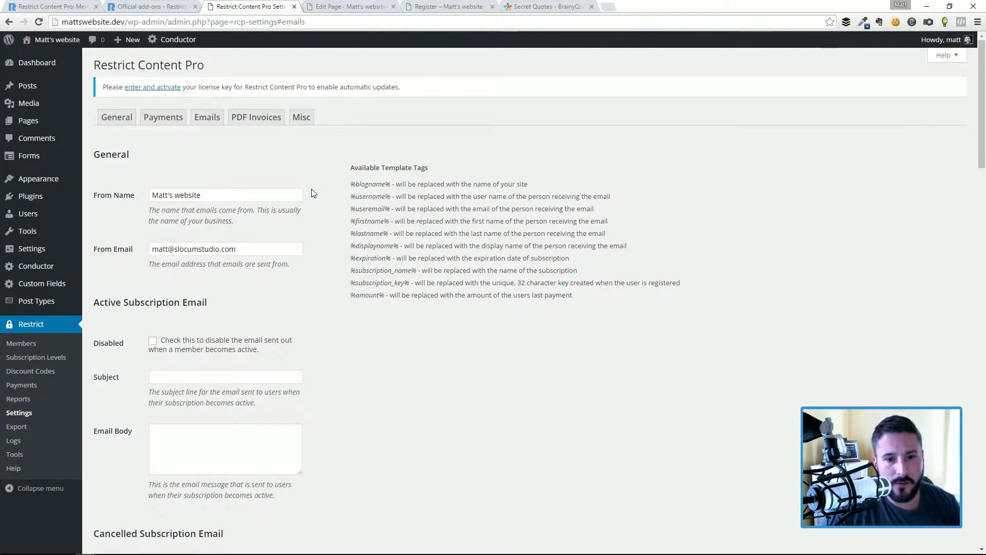
Review the Active, Cancelled and Expired subscription email sections on the Emails tab
{"action": "scroll", "coordinate": [400, 276], "scroll_direction": "down", "scroll_amount": 3}
{"action": "scroll", "coordinate": [400, 276], "scroll_direction": "down", "scroll_amount": 8}
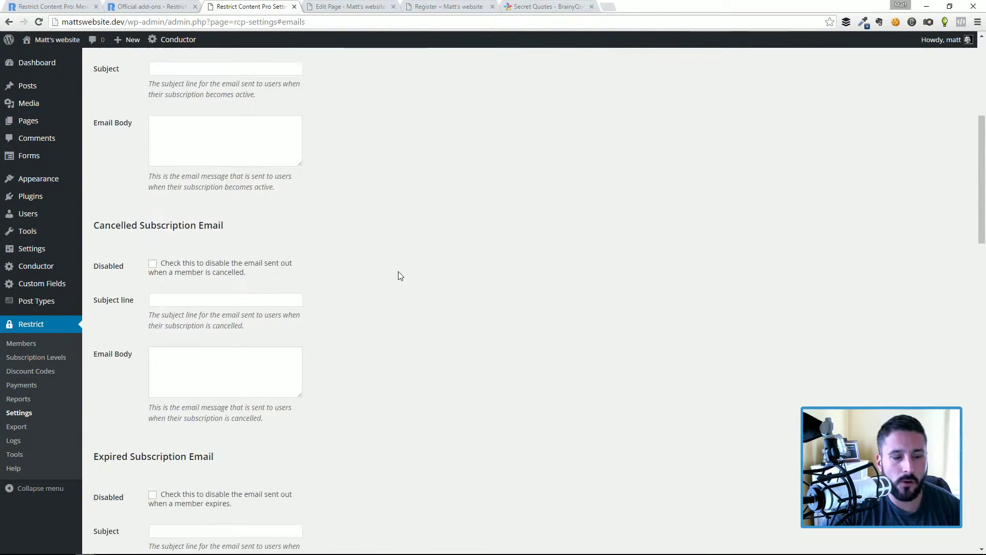
{"action": "scroll", "coordinate": [390, 283], "scroll_direction": "down", "scroll_amount": 3}
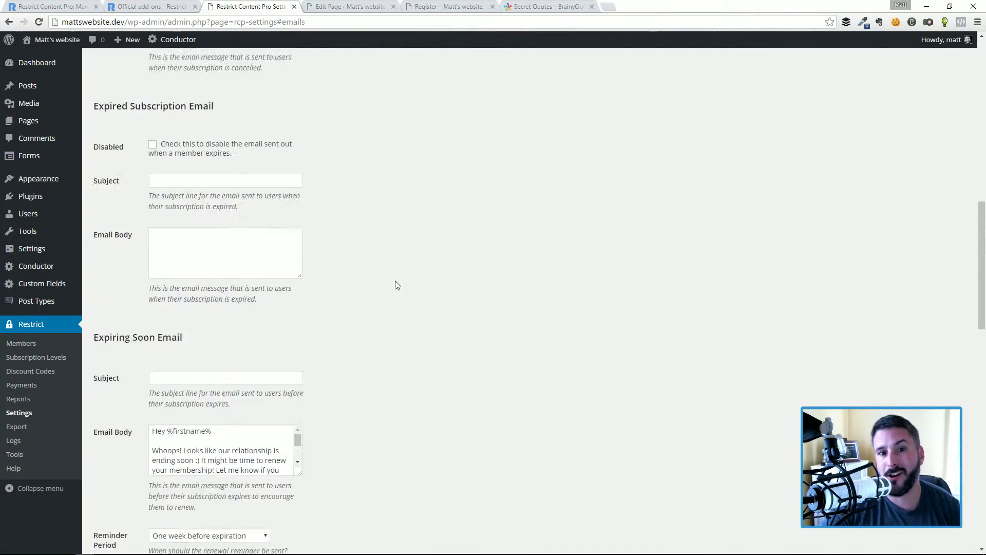
{"action": "scroll", "coordinate": [398, 280], "scroll_direction": "up", "scroll_amount": 13}
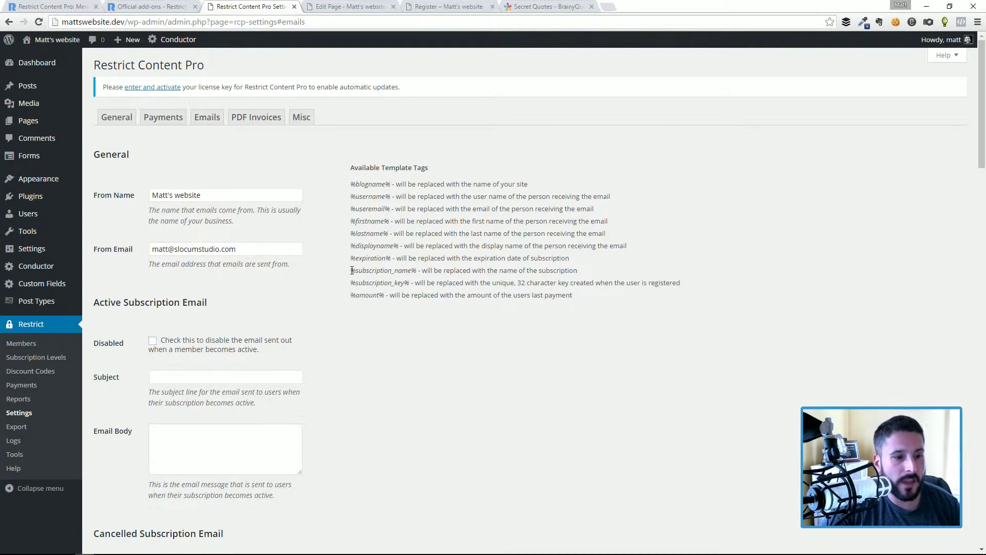
{"action": "scroll", "coordinate": [352, 271], "scroll_direction": "down", "scroll_amount": 1}
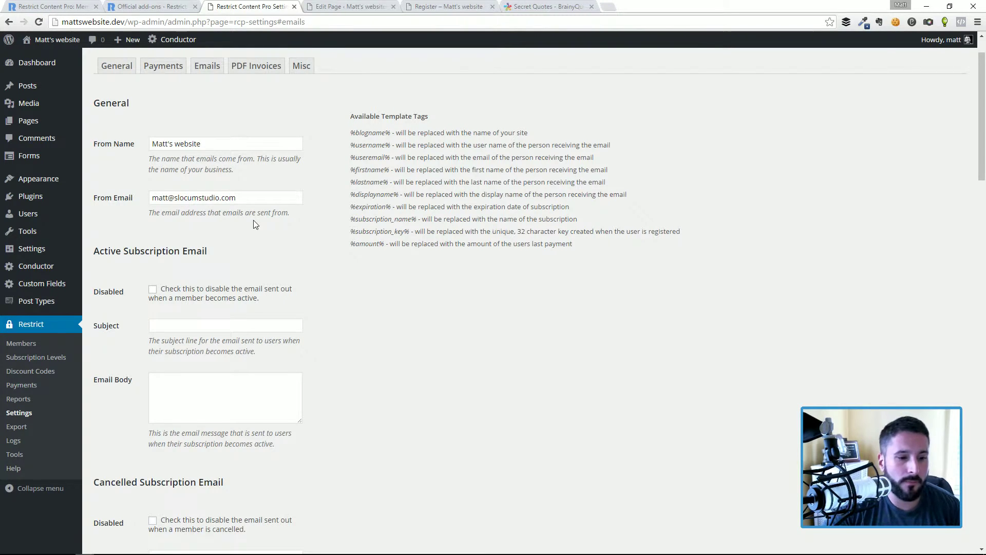
{"action": "scroll", "coordinate": [258, 227], "scroll_direction": "down", "scroll_amount": 3}
{"action": "scroll", "coordinate": [261, 355], "scroll_direction": "down", "scroll_amount": 5}
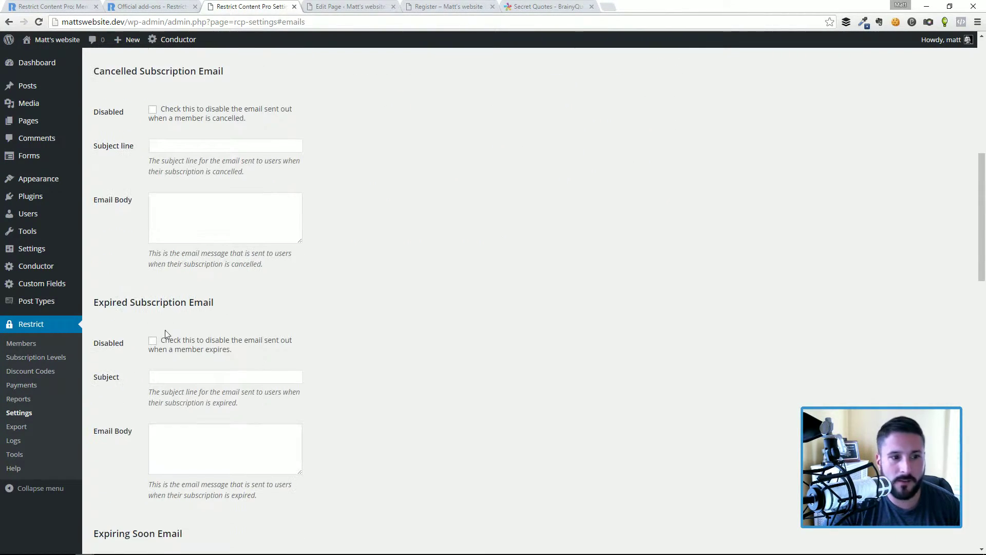
{"action": "scroll", "coordinate": [185, 287], "scroll_direction": "down", "scroll_amount": 2}
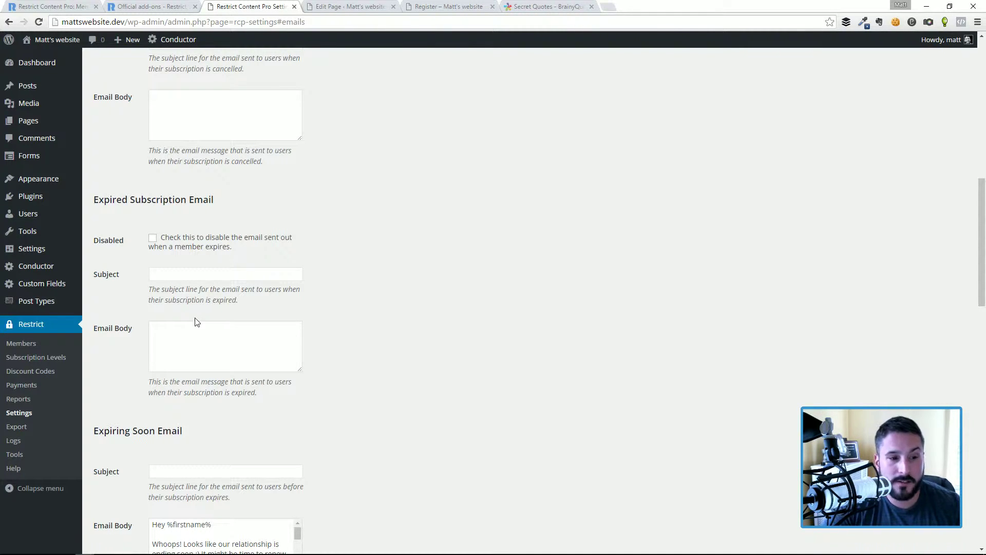
Focus the Expired subscription email body and select the %useremail% template tag
{"action": "left_click", "coordinate": [185, 333]}
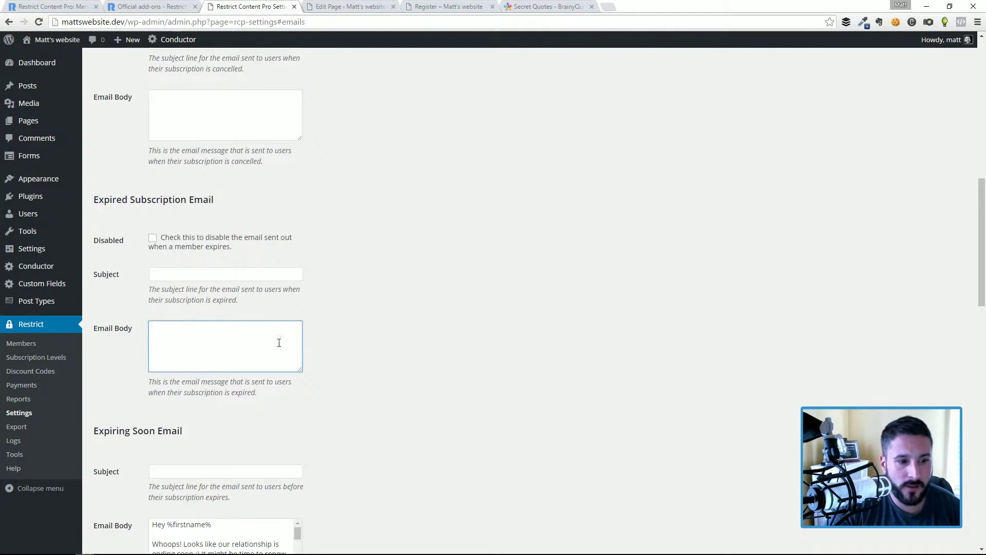
{"action": "scroll", "coordinate": [85, 338], "scroll_direction": "down", "scroll_amount": 12}
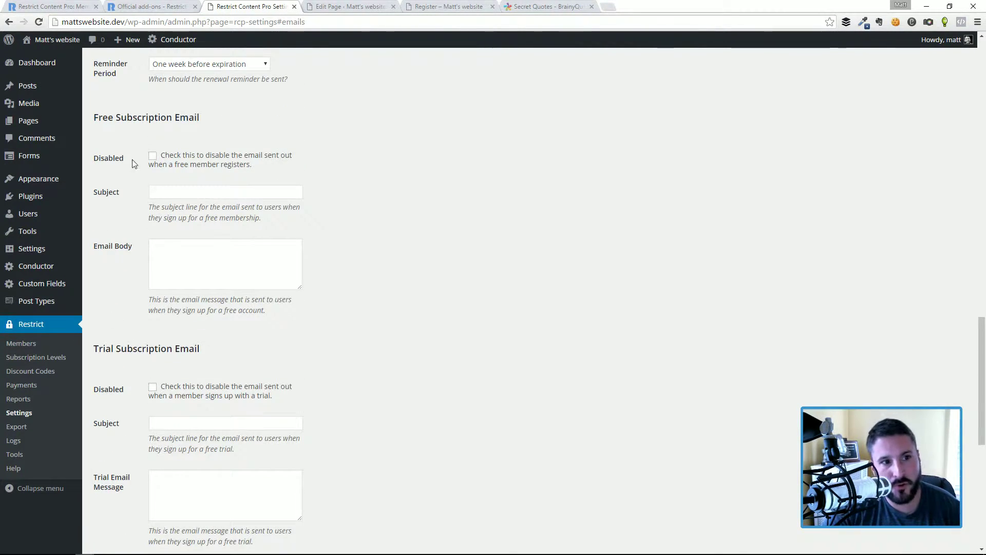
{"action": "scroll", "coordinate": [187, 279], "scroll_direction": "down", "scroll_amount": 6}
{"action": "scroll", "coordinate": [200, 272], "scroll_direction": "down", "scroll_amount": 3}
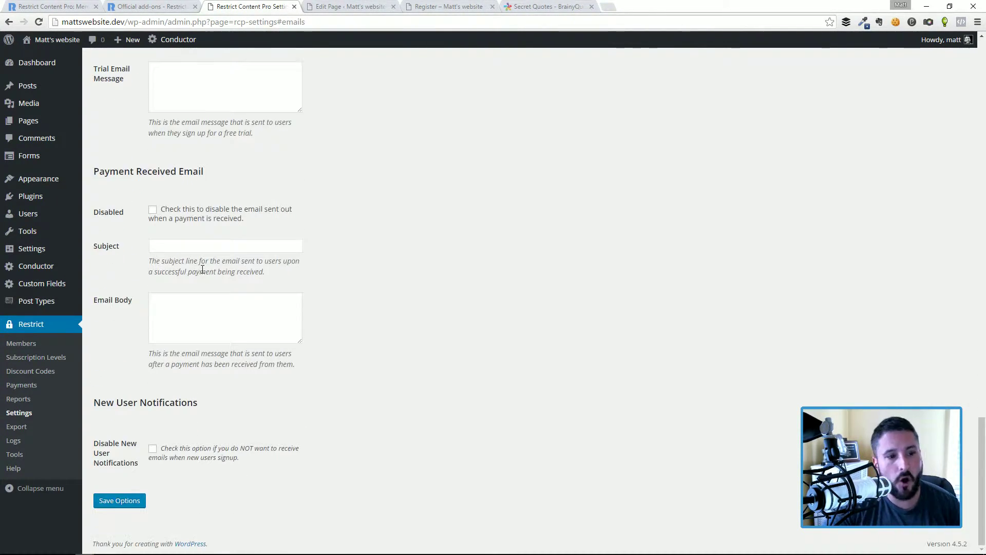
{"action": "scroll", "coordinate": [206, 280], "scroll_direction": "up", "scroll_amount": 7}
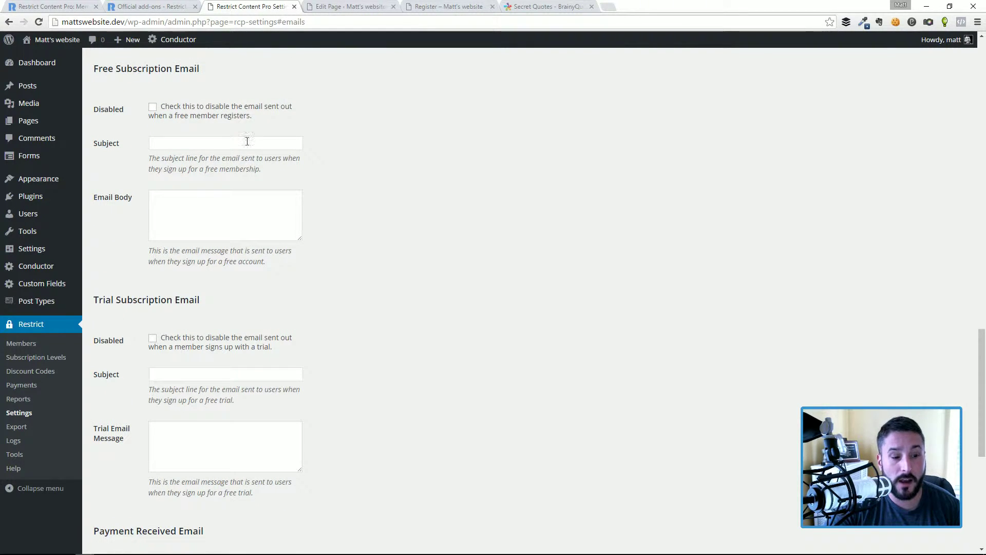
{"action": "scroll", "coordinate": [185, 410], "scroll_direction": "up", "scroll_amount": 13}
{"action": "left_click", "coordinate": [223, 355]}
{"action": "scroll", "coordinate": [223, 356], "scroll_direction": "up", "scroll_amount": 8}
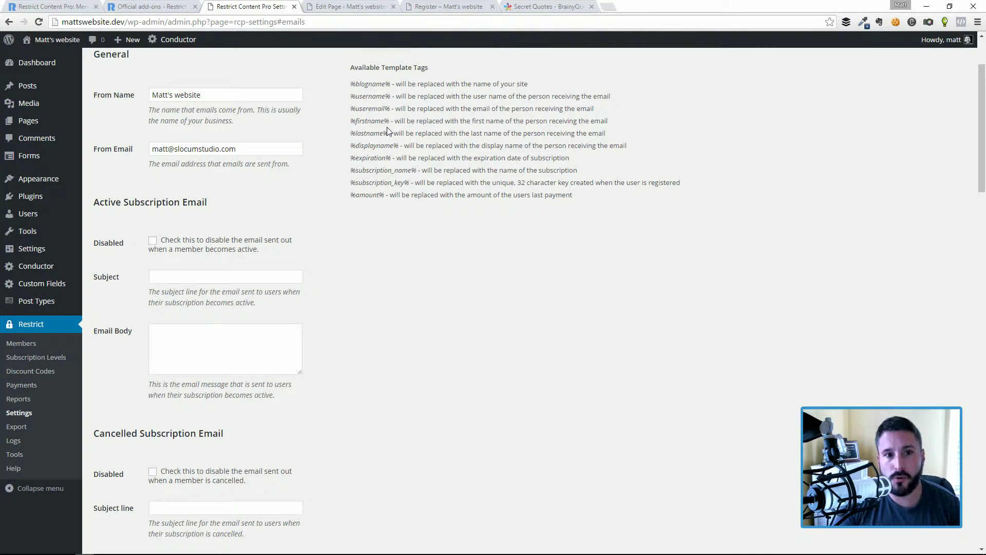
{"action": "left_click_drag", "start_coordinate": [390, 108], "coordinate": [351, 108]}
{"action": "key", "text": "ctrl+c"}
Start the Cancelled email body with 'Hi %username%', copying the tag from Available Template Tags
{"action": "scroll", "coordinate": [335, 214], "scroll_direction": "down", "scroll_amount": 3}
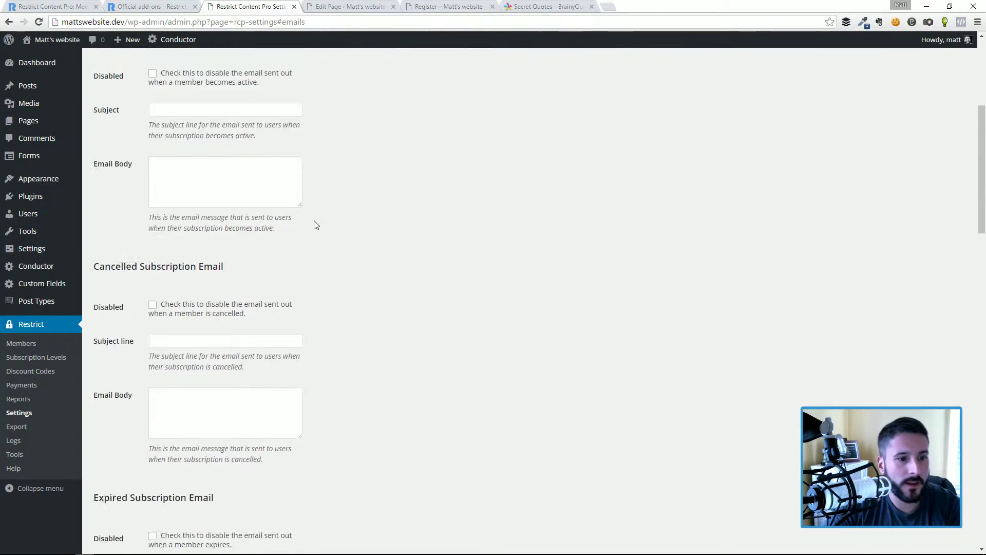
{"action": "scroll", "coordinate": [316, 225], "scroll_direction": "down", "scroll_amount": 3}
{"action": "left_click", "coordinate": [203, 269]}
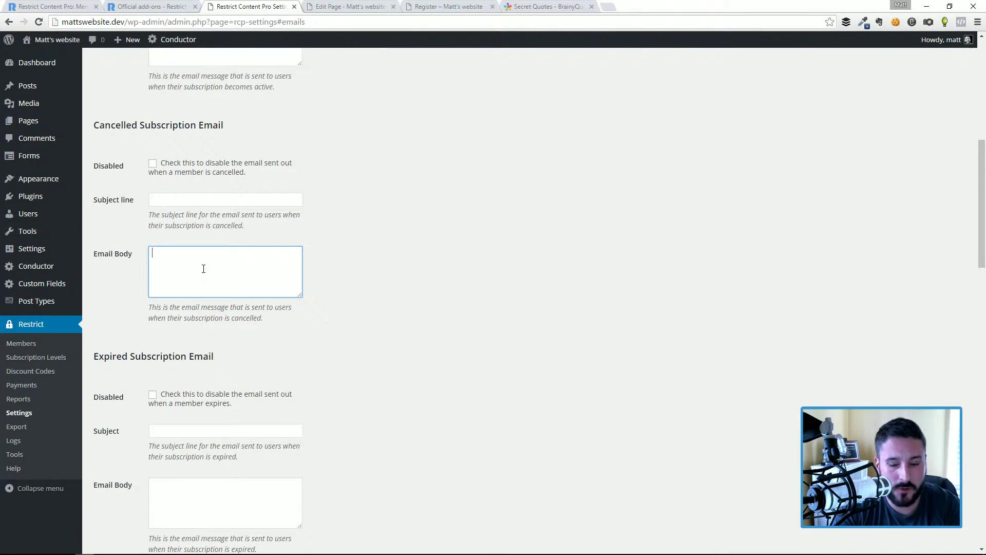
{"action": "type", "text": "Hi"}
{"action": "key", "text": "ctrl+v"}
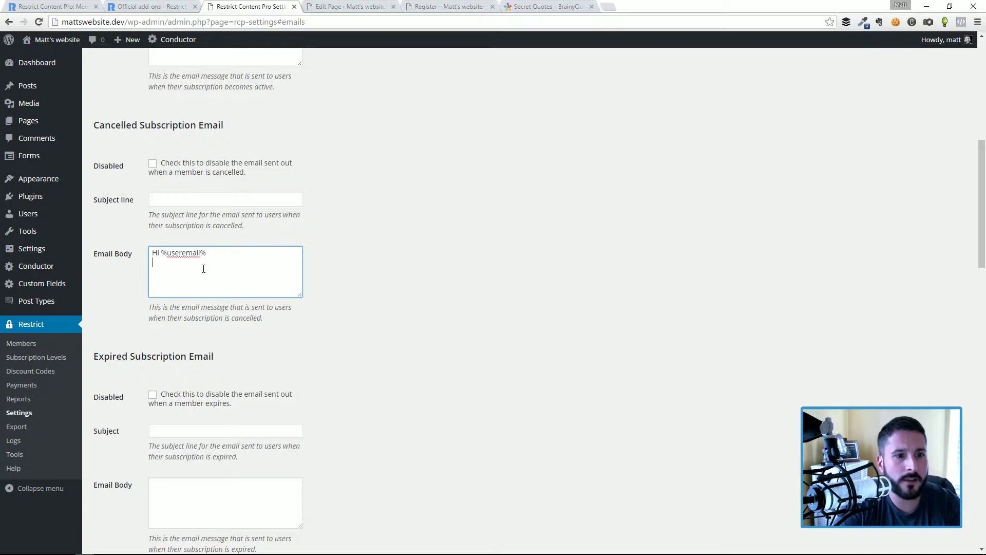
{"action": "scroll", "coordinate": [427, 193], "scroll_direction": "up", "scroll_amount": 7}
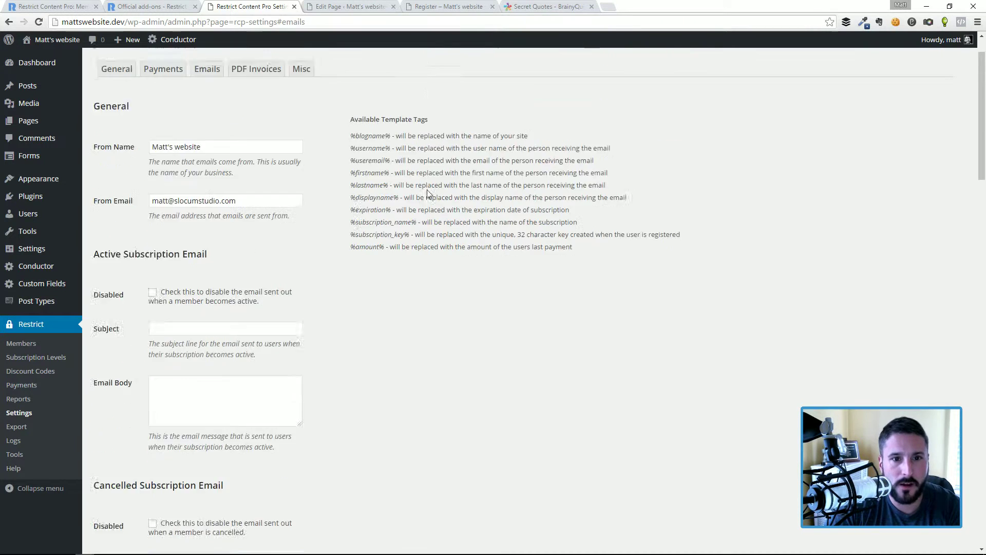
{"action": "scroll", "coordinate": [427, 192], "scroll_direction": "up", "scroll_amount": 1}
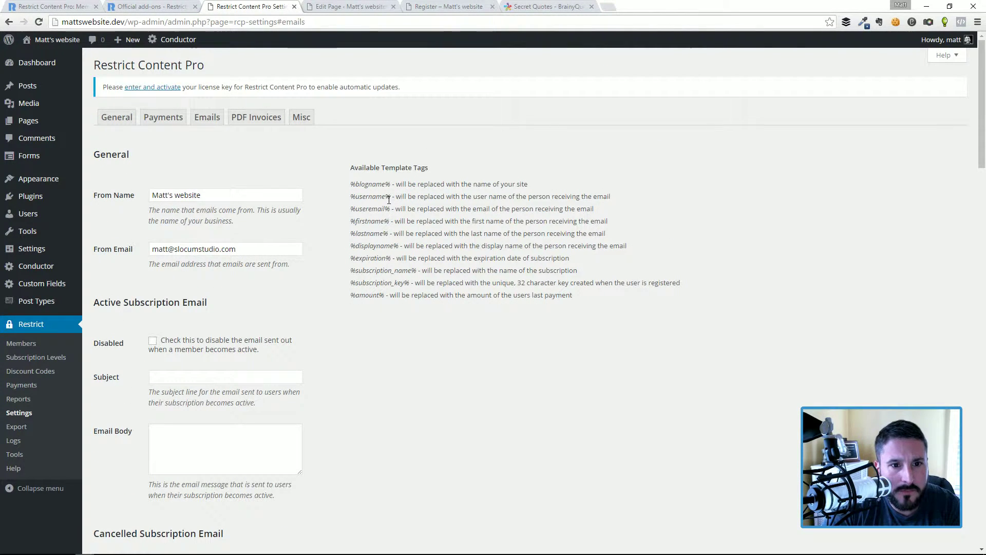
{"action": "left_click_drag", "start_coordinate": [391, 198], "coordinate": [350, 200]}
{"action": "key", "text": "ctrl+c"}
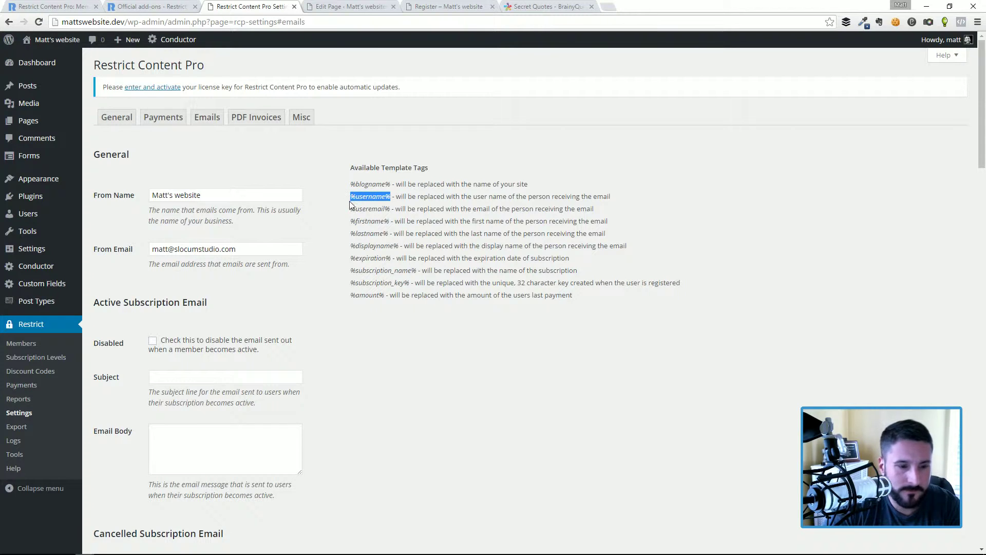
{"action": "scroll", "coordinate": [350, 204], "scroll_direction": "down", "scroll_amount": 7}
{"action": "left_click", "coordinate": [200, 326]}
{"action": "left_click_drag", "start_coordinate": [208, 301], "coordinate": [161, 301]}
{"action": "key", "text": "ctrl+v"}
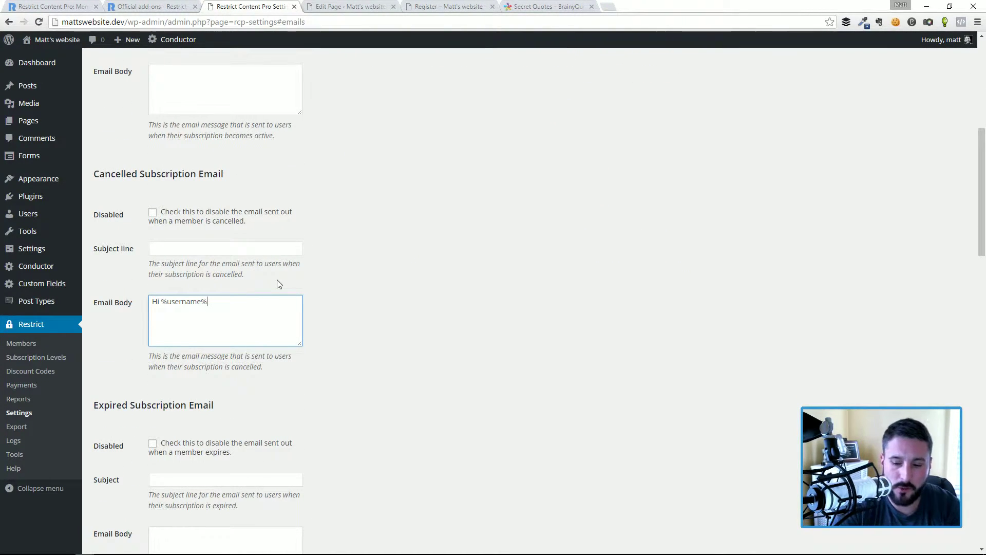
Add 'Sorry to see that you canceled, is there anything we can do better?' and 'Please take this survey -->'
{"action": "key", "text": "Return"}
{"action": "key", "text": "Return"}
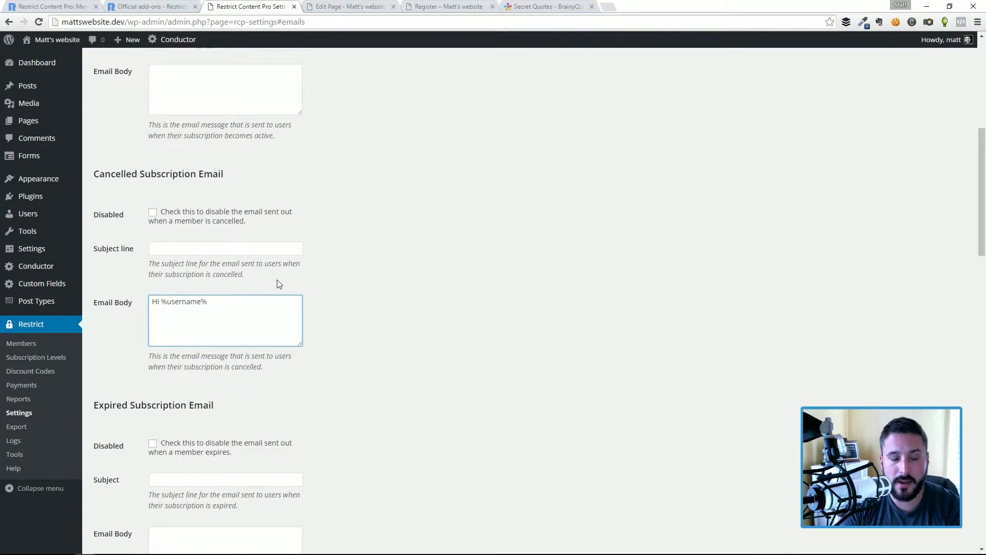
{"action": "type", "text": "Sorry "}
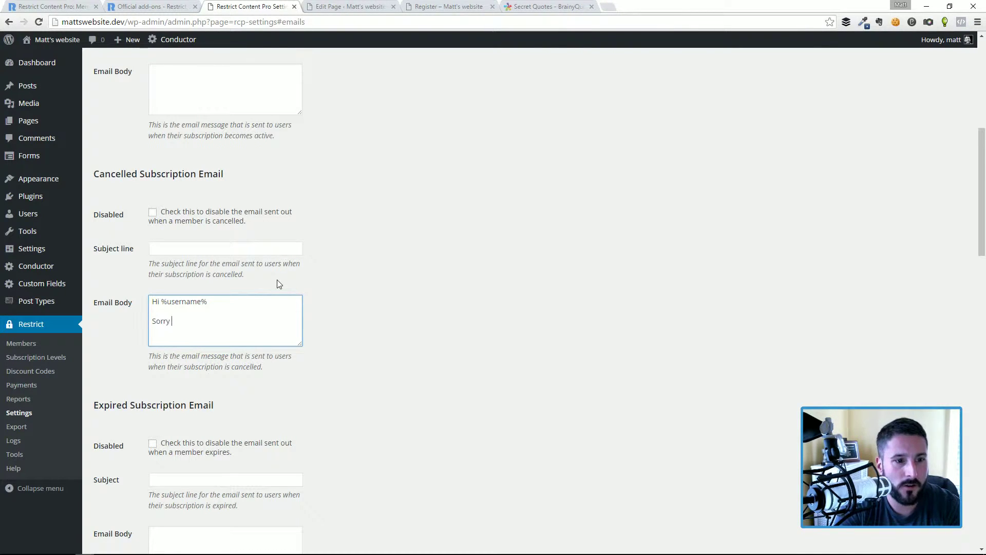
{"action": "type", "text": "to see that you ca"}
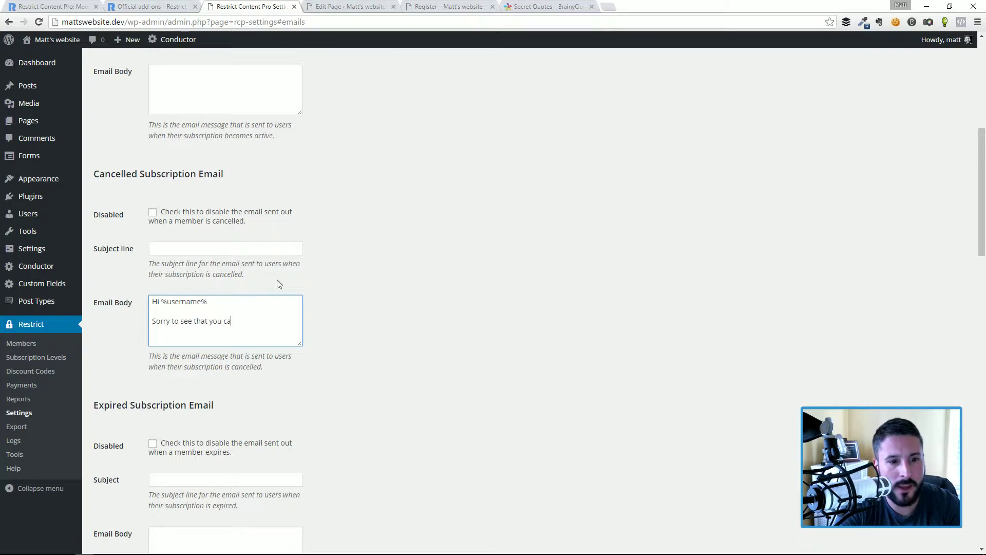
{"action": "type", "text": "nceled, is"}
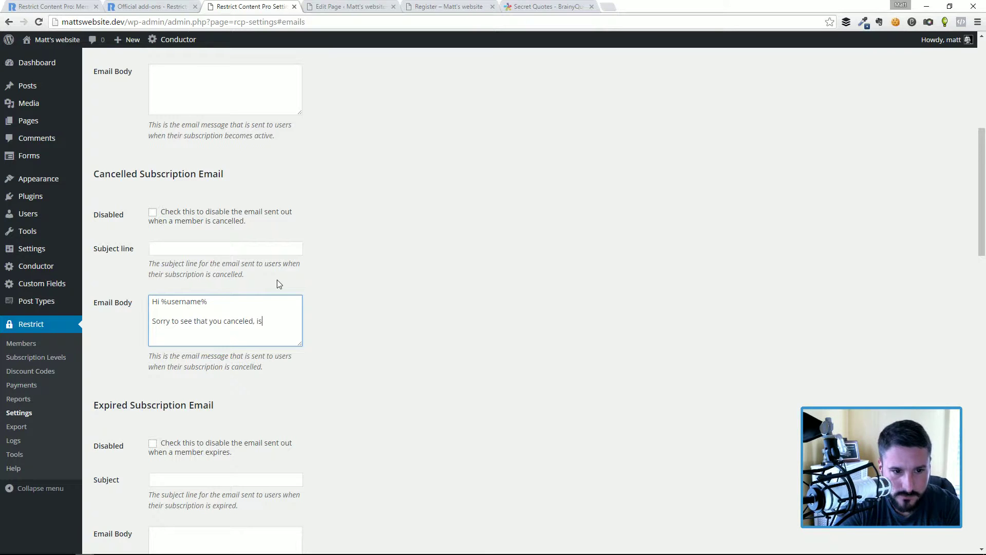
{"action": "type", "text": " there anything we can do betteR?"}
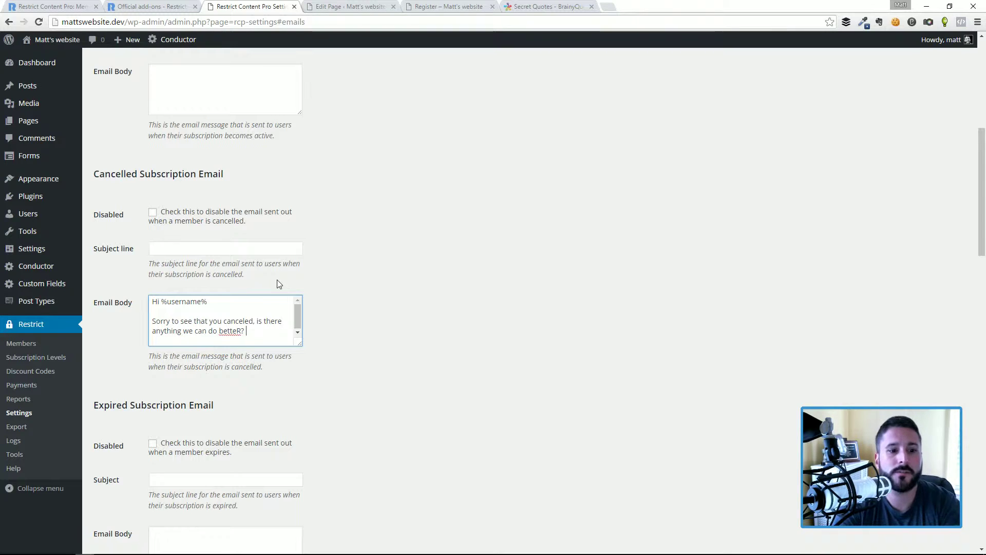
{"action": "key", "text": "BackSpace"}
{"action": "key", "text": "BackSpace"}
{"action": "key", "text": "BackSpace"}
{"action": "type", "text": "r?"}
{"action": "key", "text": "Return"}
{"action": "key", "text": "Return"}
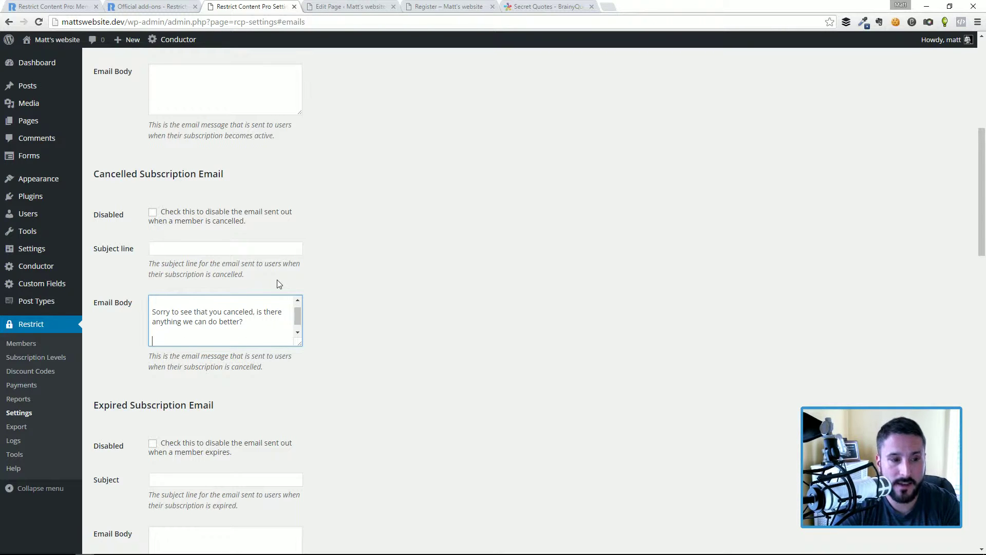
{"action": "type", "text": "Please take this s"}
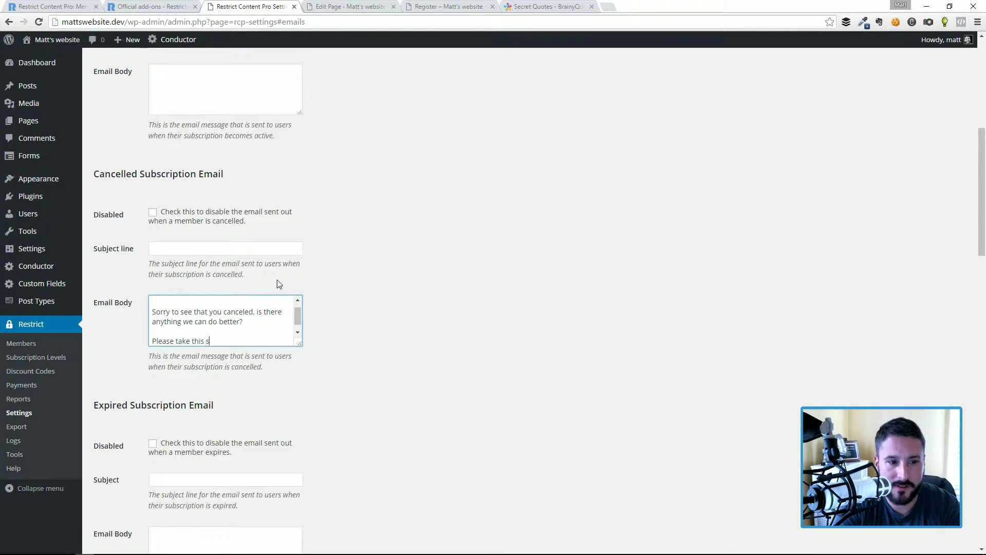
{"action": "type", "text": "urvey -"}
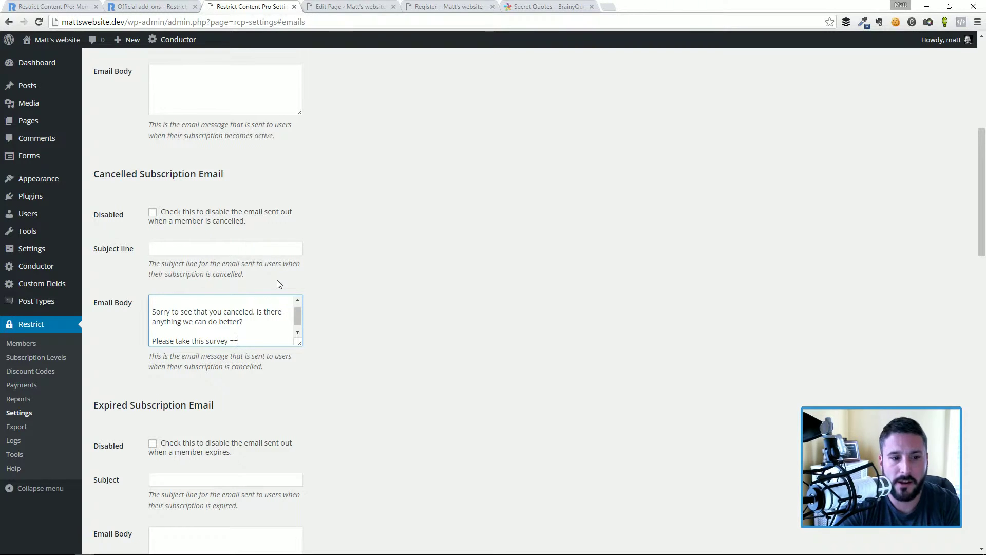
{"action": "type", "text": "->"}
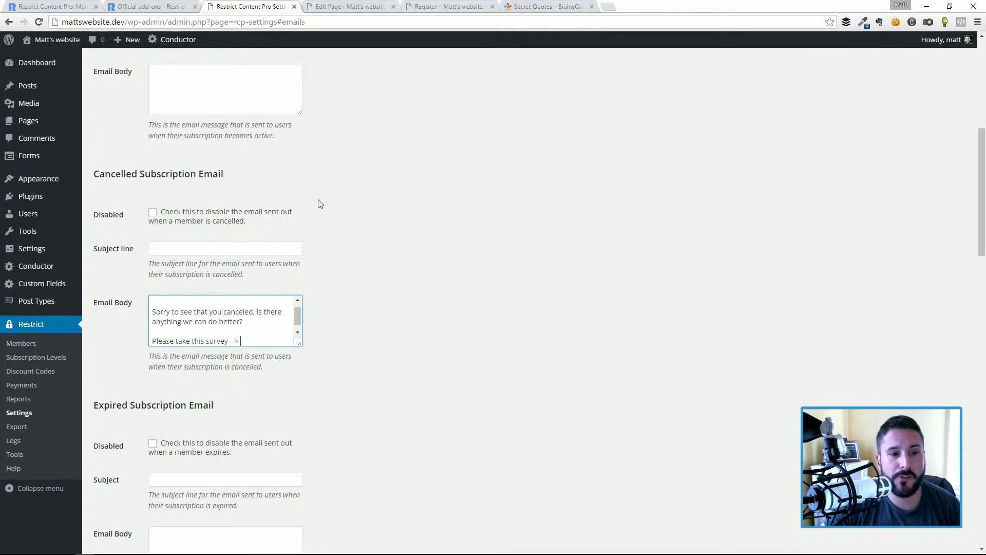
Go to the PDF Invoices settings
{"action": "scroll", "coordinate": [360, 221], "scroll_direction": "up", "scroll_amount": 2}
{"action": "scroll", "coordinate": [371, 224], "scroll_direction": "up", "scroll_amount": 5}
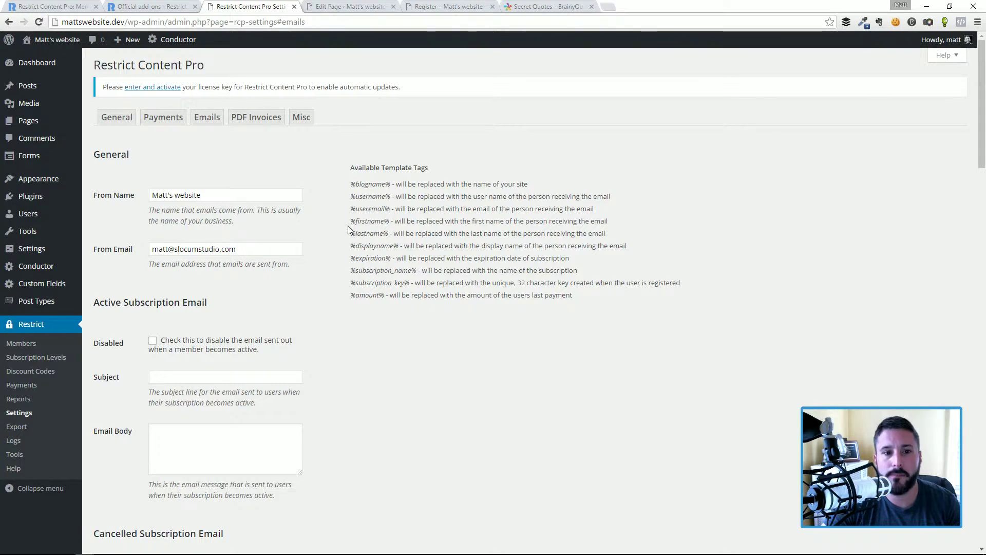
{"action": "left_click", "coordinate": [257, 117]}
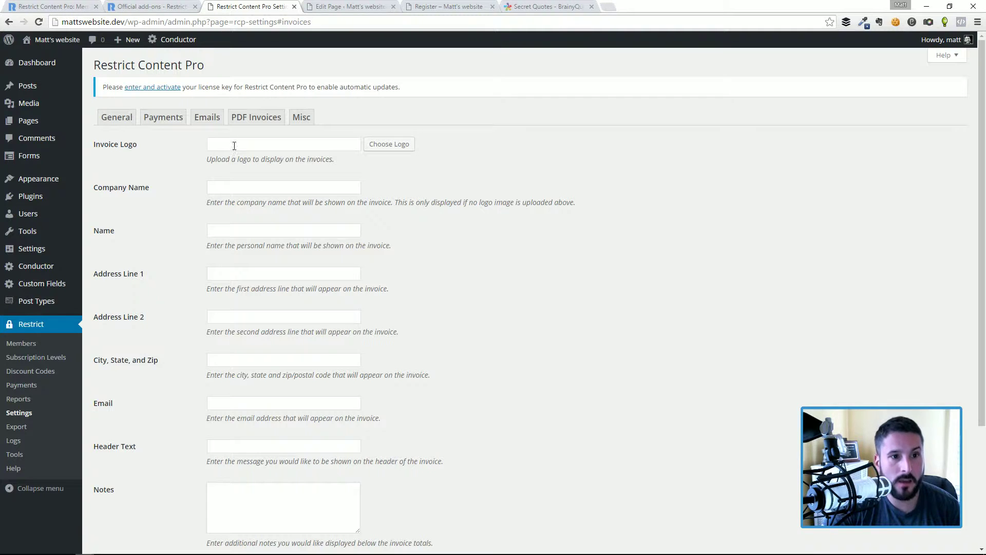
Review the invoice logo, company, address, header, notes and footer fields, then open Misc
{"action": "scroll", "coordinate": [255, 137], "scroll_direction": "down", "scroll_amount": 2}
{"action": "scroll", "coordinate": [221, 226], "scroll_direction": "down", "scroll_amount": 1}
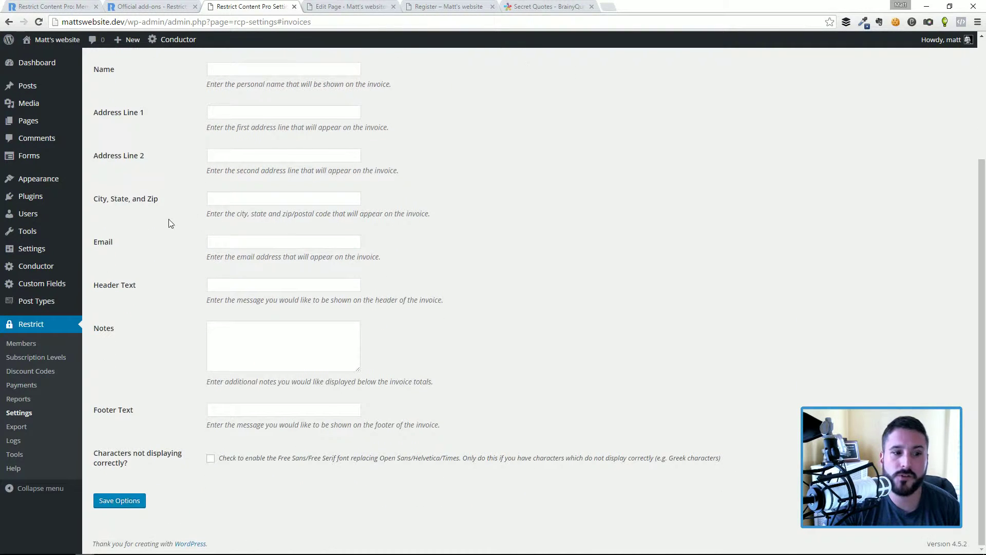
{"action": "scroll", "coordinate": [223, 245], "scroll_direction": "up", "scroll_amount": 3}
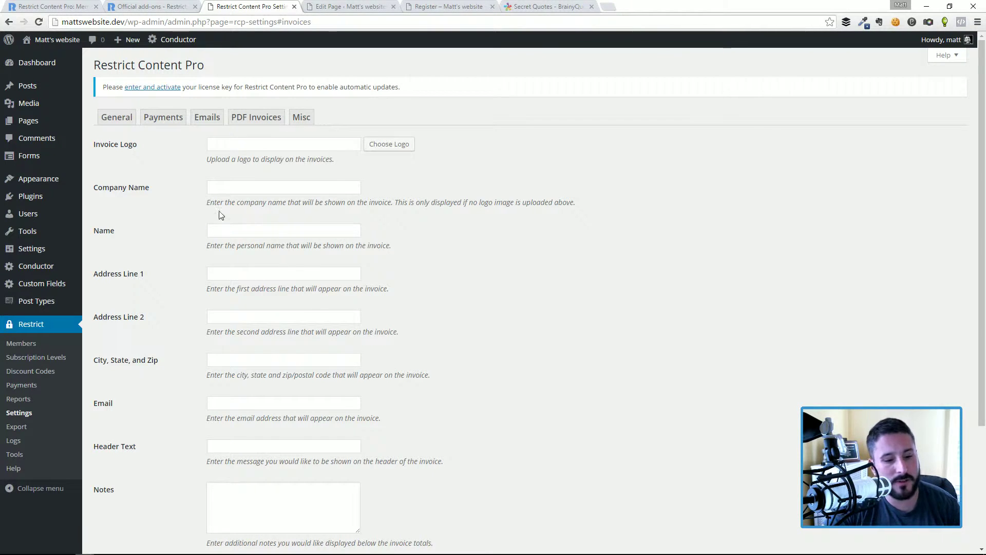
{"action": "scroll", "coordinate": [230, 236], "scroll_direction": "down", "scroll_amount": 3}
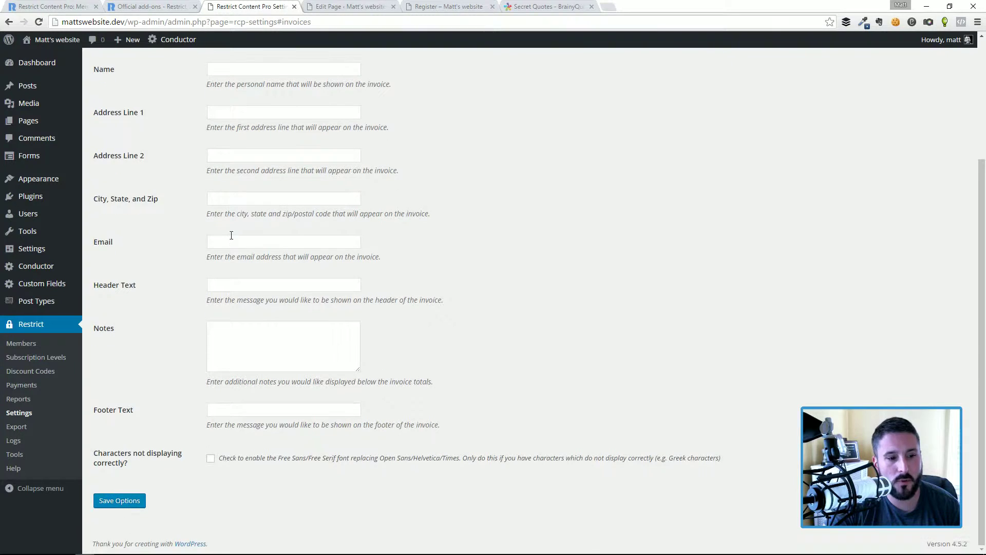
{"action": "scroll", "coordinate": [275, 272], "scroll_direction": "up", "scroll_amount": 3}
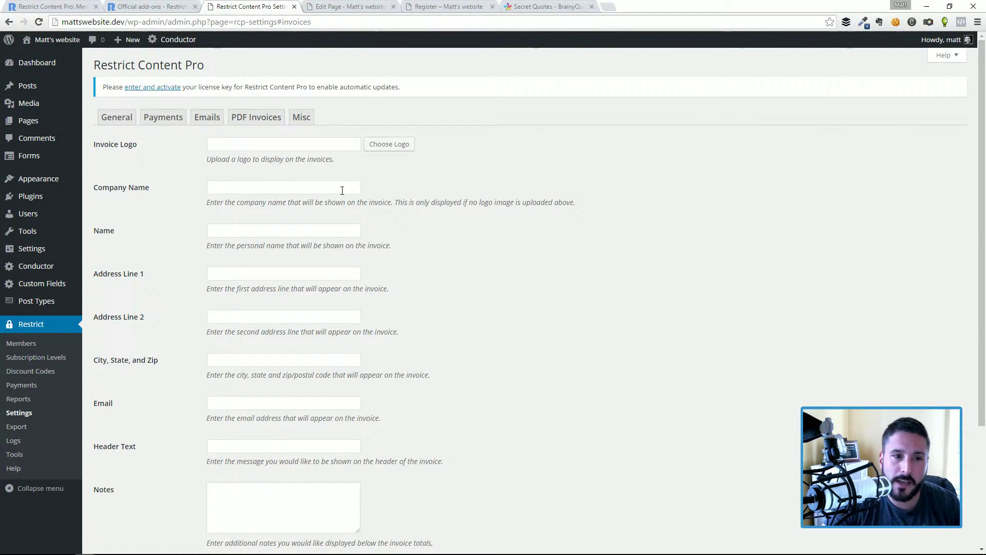
{"action": "left_click", "coordinate": [295, 125]}
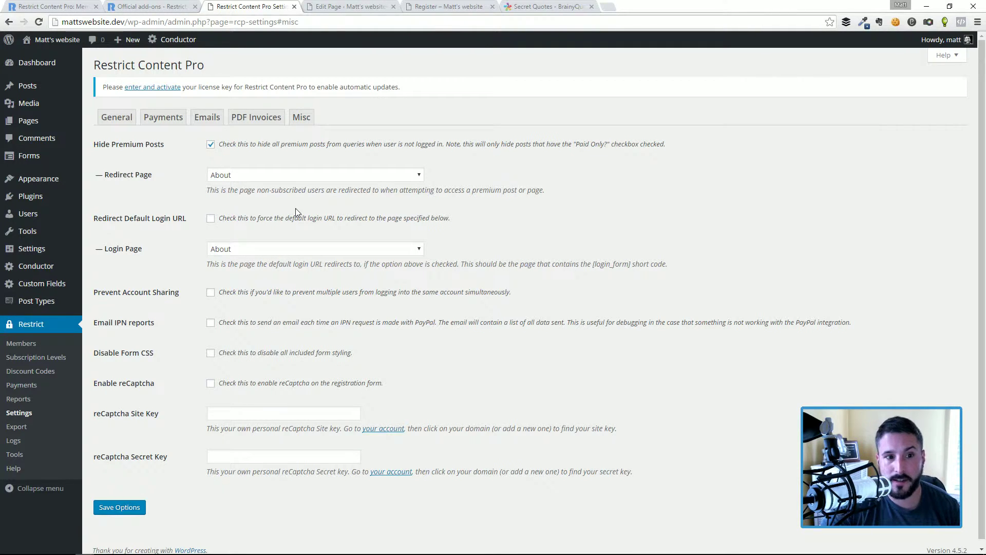
Expand the Redirect Page dropdown to see the available pages
{"action": "left_click", "coordinate": [234, 175]}
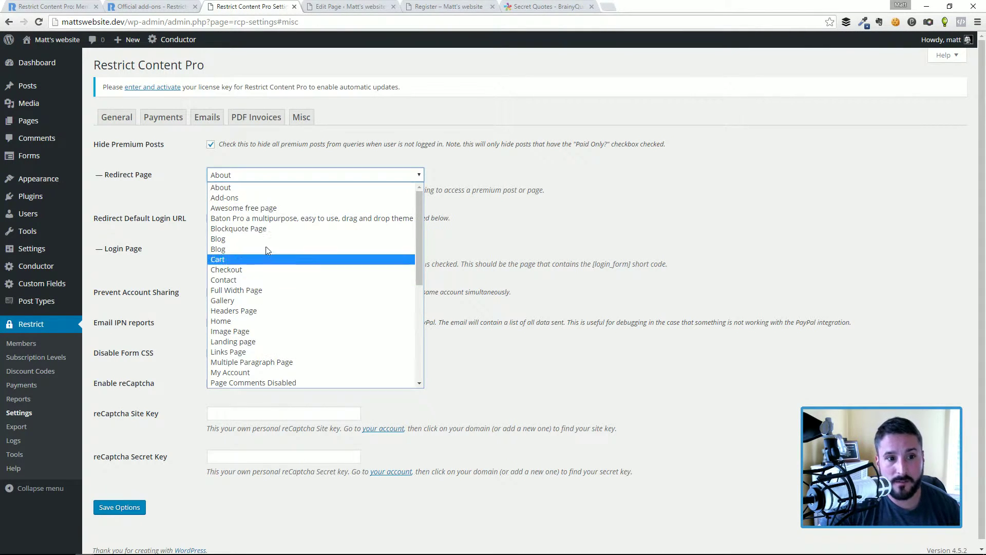
{"action": "left_click", "coordinate": [506, 189]}
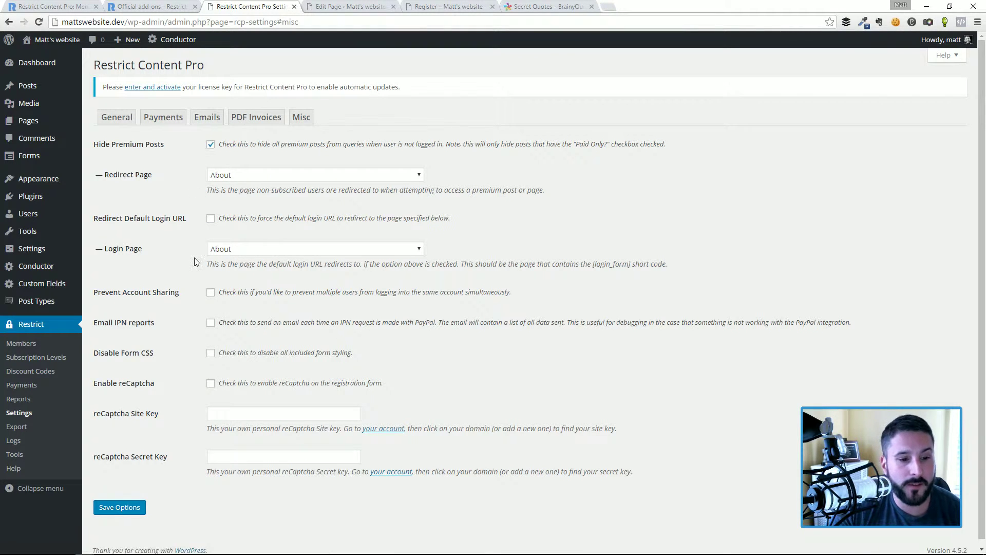
{"action": "scroll", "coordinate": [212, 328], "scroll_direction": "down", "scroll_amount": 1}
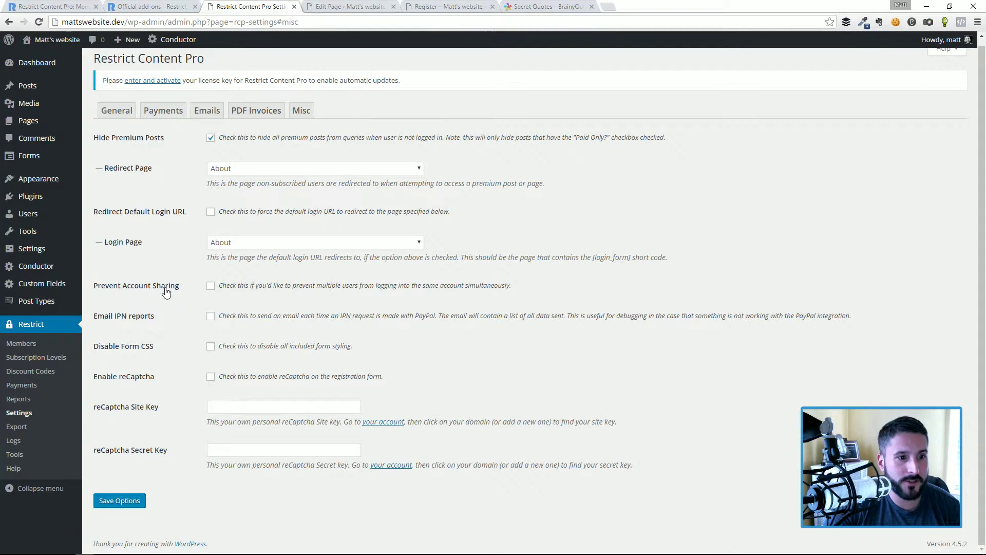
Tick Prevent Account Sharing in the Misc settings
{"action": "left_click", "coordinate": [210, 286]}
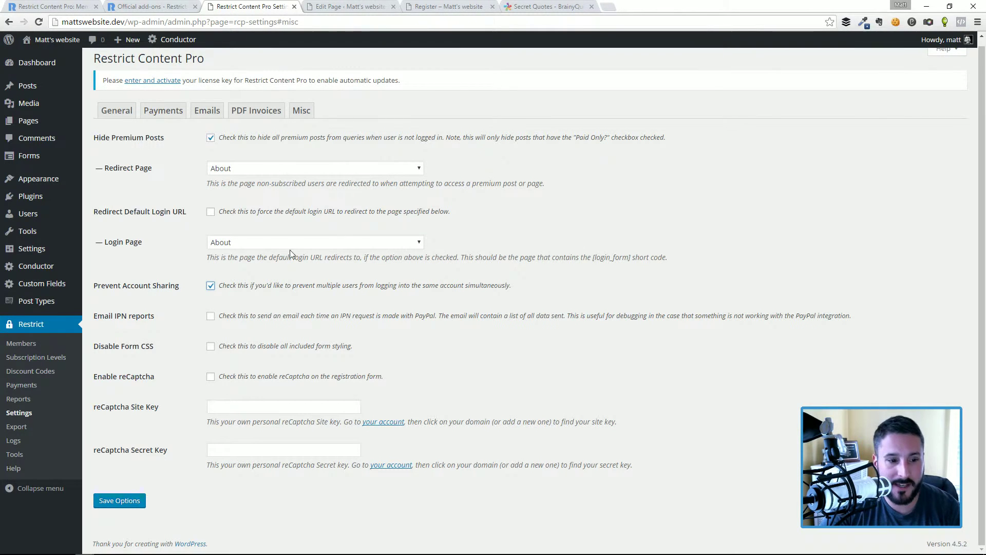
{"action": "left_click_drag", "start_coordinate": [315, 376], "coordinate": [315, 389]}
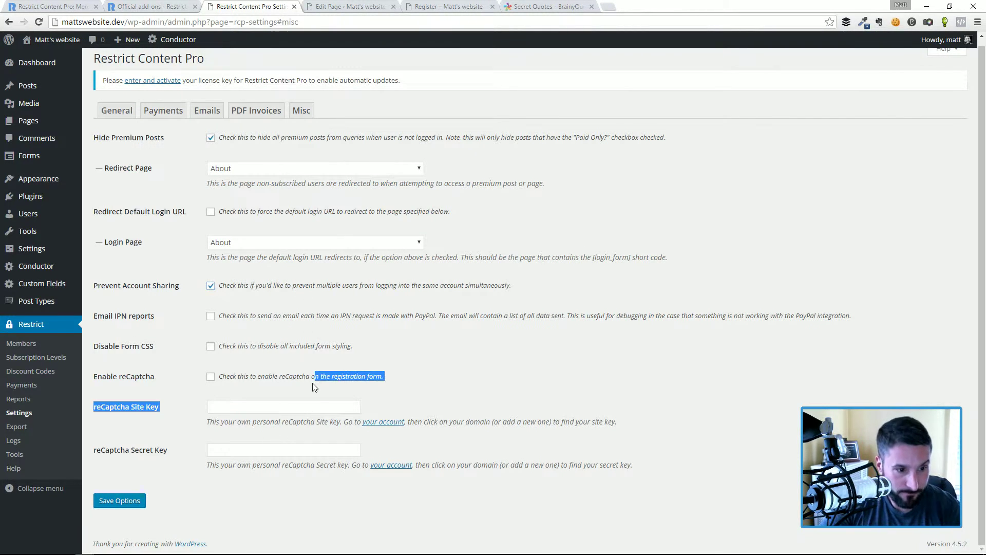
{"action": "left_click", "coordinate": [315, 388]}
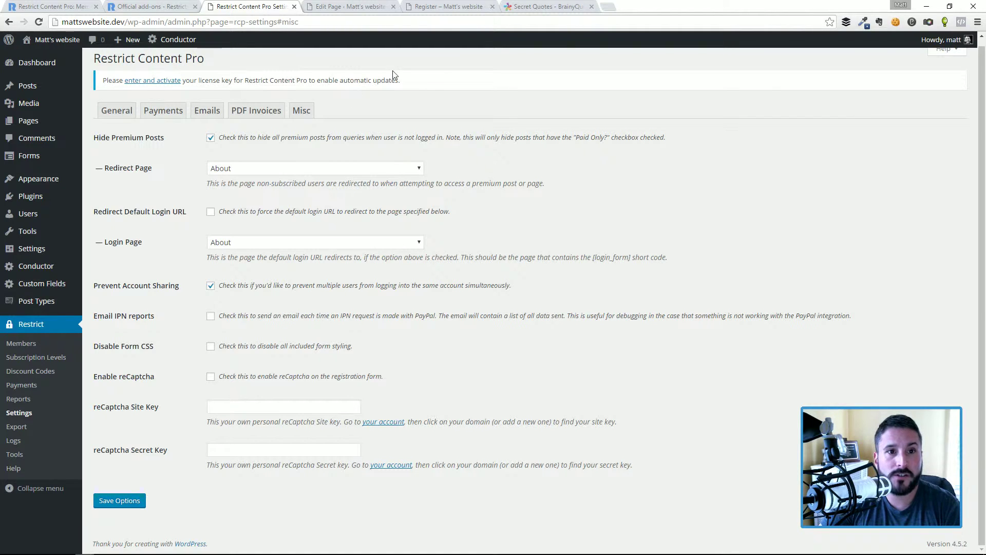
{"action": "left_click", "coordinate": [398, 6]}
Load the Register page's URL in a private window to see it logged out
{"action": "left_click", "coordinate": [415, 6]}
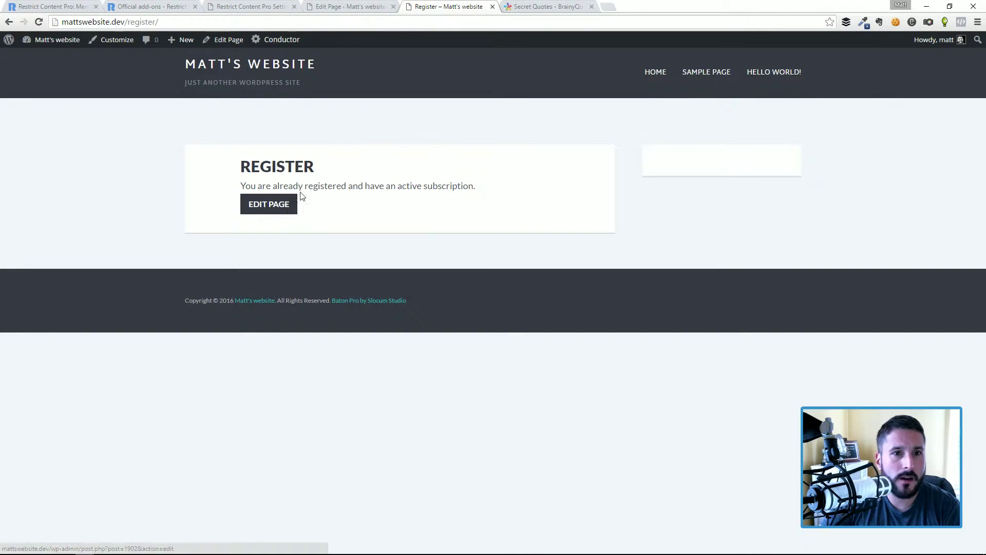
{"action": "left_click", "coordinate": [174, 19]}
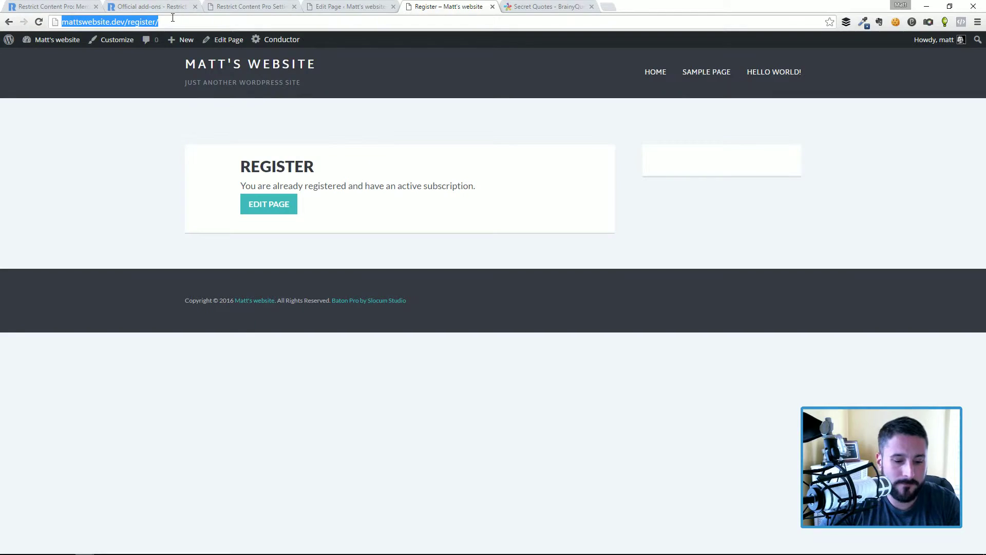
{"action": "key", "text": "ctrl+c"}
{"action": "key", "text": "ctrl+shift+n"}
{"action": "key", "text": "ctrl+v"}
{"action": "key", "text": "Return"}
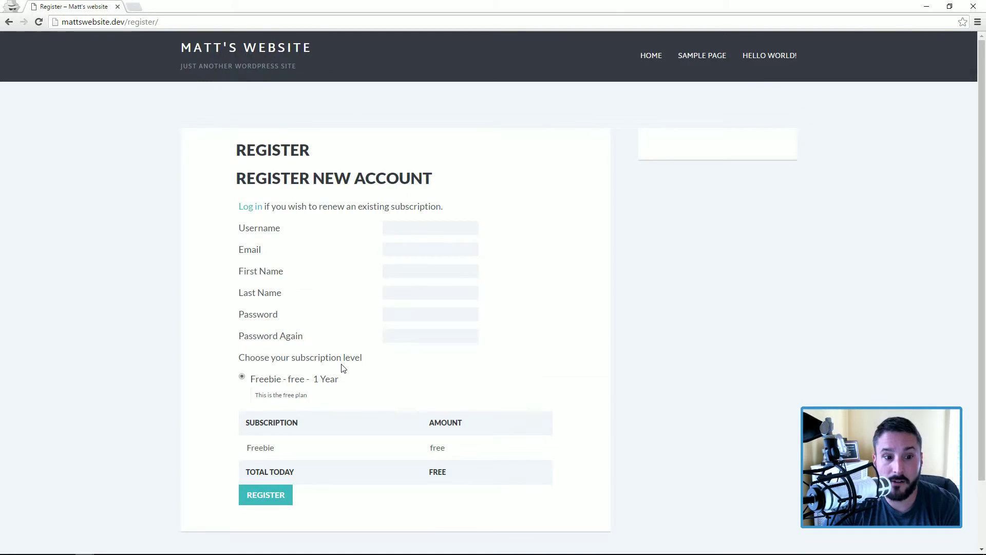
{"action": "key", "text": "alt+Tab"}
Tick Disable Form CSS on the Misc tab and save the options
{"action": "left_click", "coordinate": [253, 7]}
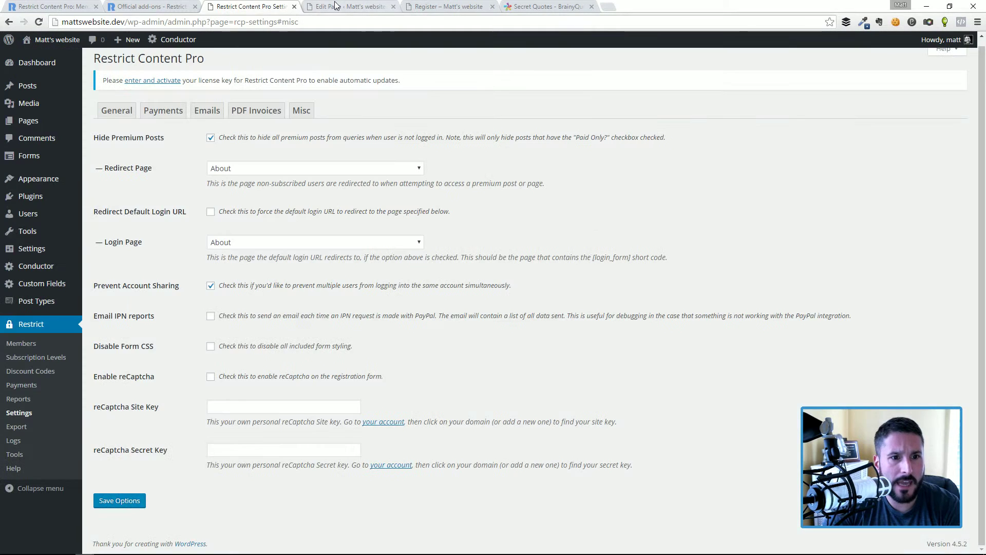
{"action": "left_click", "coordinate": [349, 7]}
{"action": "left_click", "coordinate": [259, 10]}
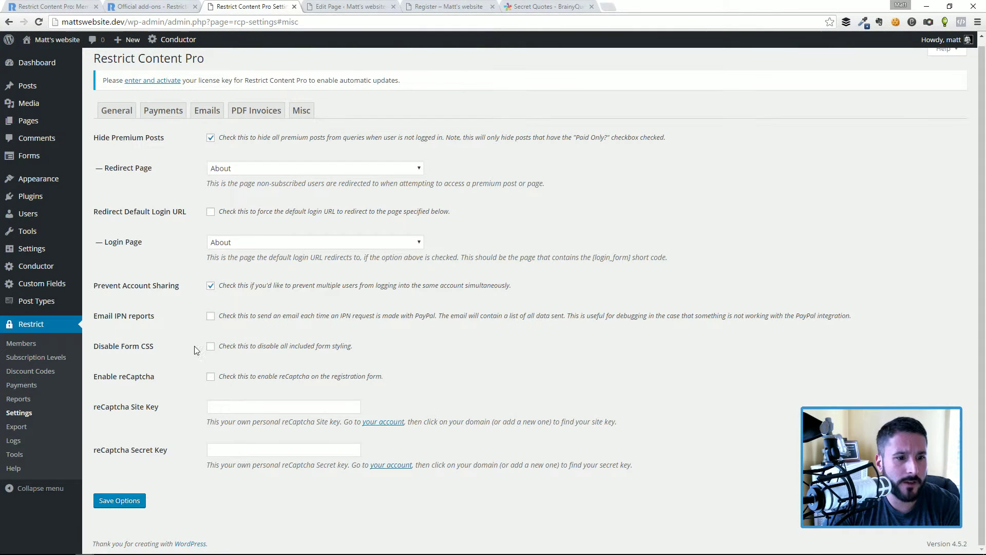
{"action": "left_click", "coordinate": [210, 346]}
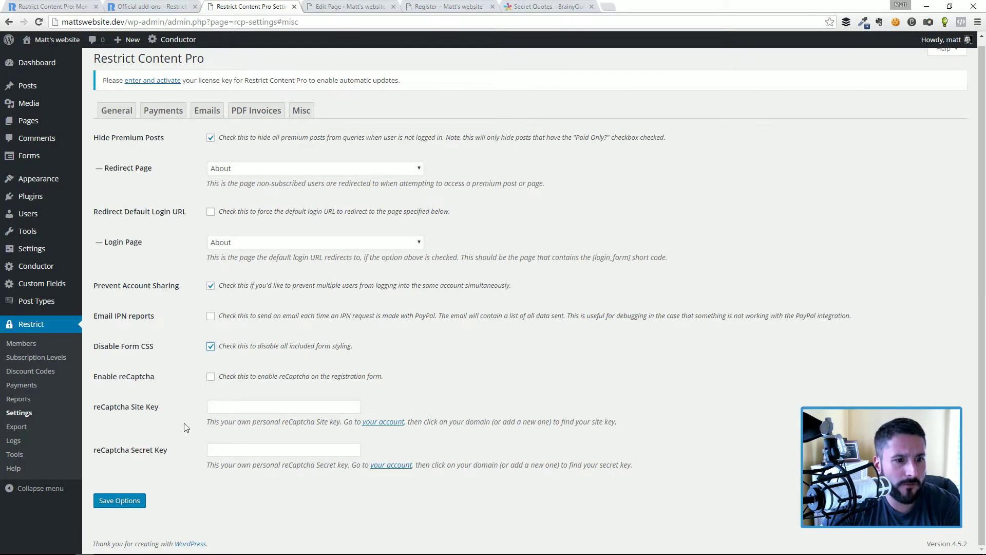
{"action": "left_click", "coordinate": [122, 502]}
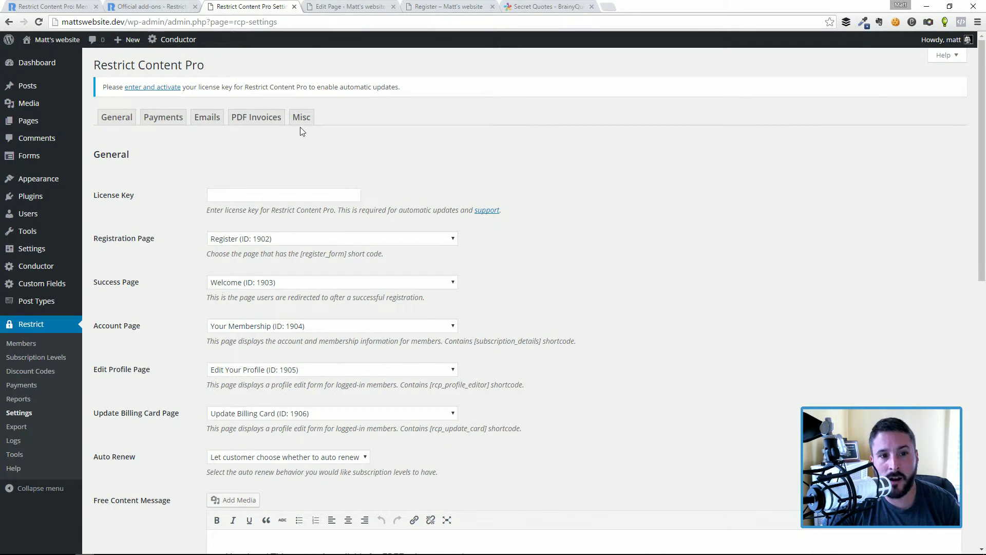
{"action": "left_click", "coordinate": [301, 123]}
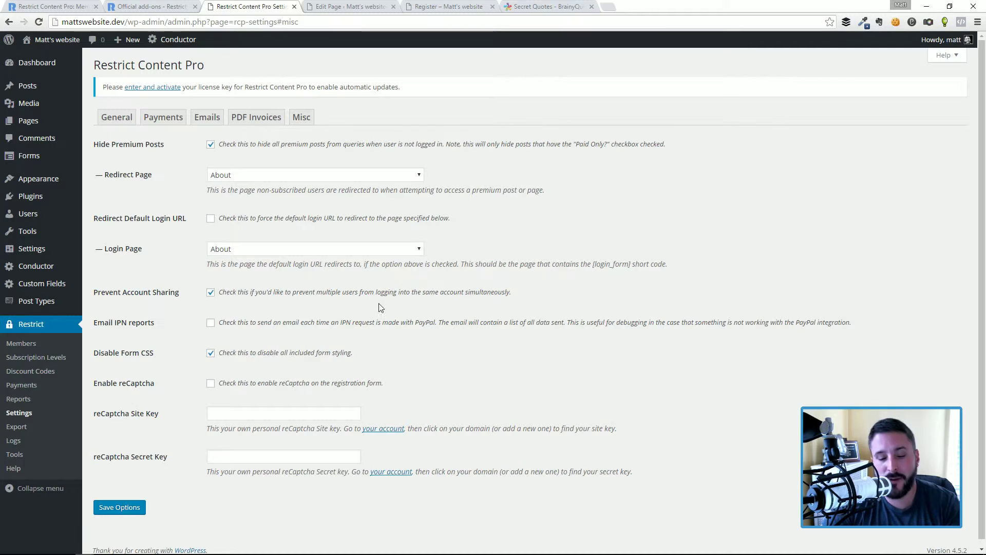
Refresh the private-window Register page and inspect the form without plugin styling
{"action": "key", "text": "alt+Tab"}
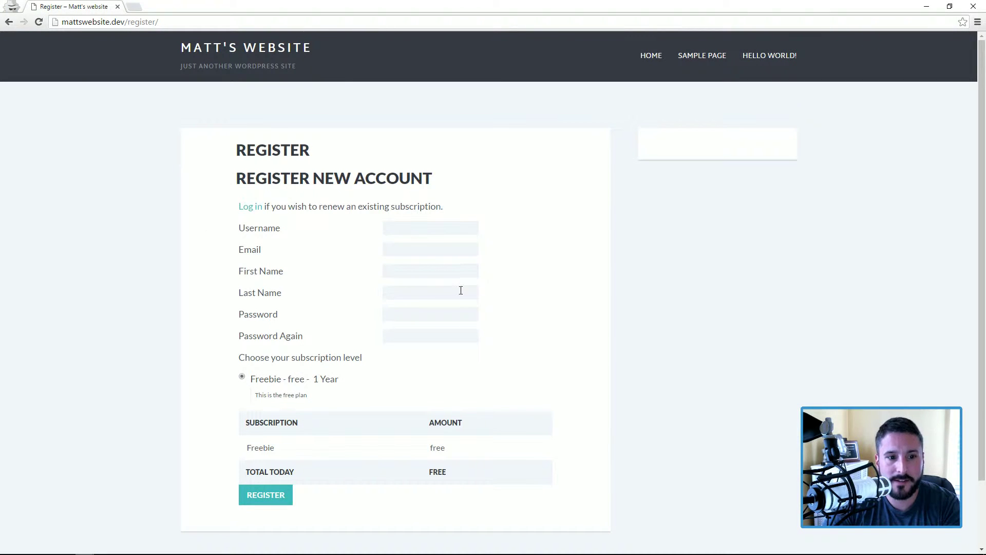
{"action": "key", "text": "F5"}
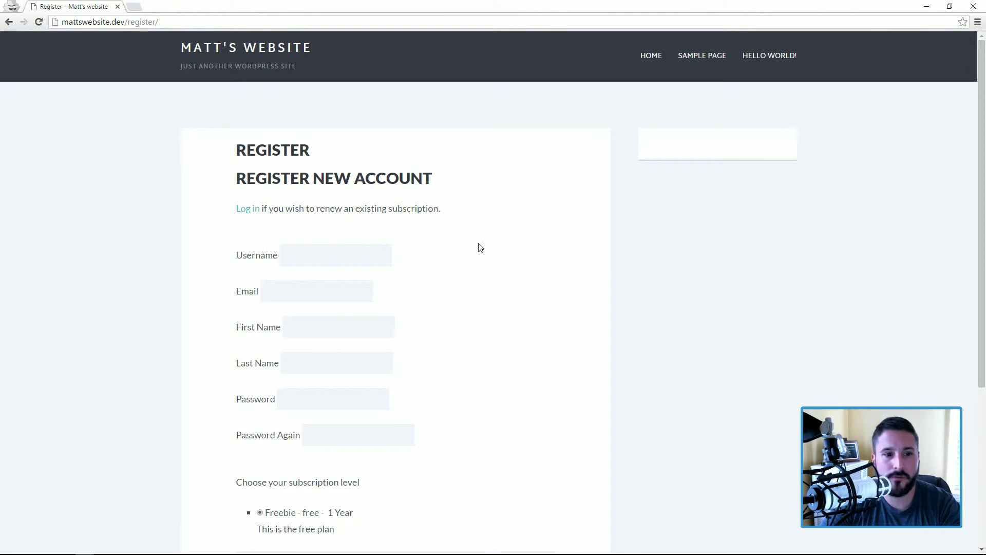
{"action": "scroll", "coordinate": [462, 297], "scroll_direction": "down", "scroll_amount": 3}
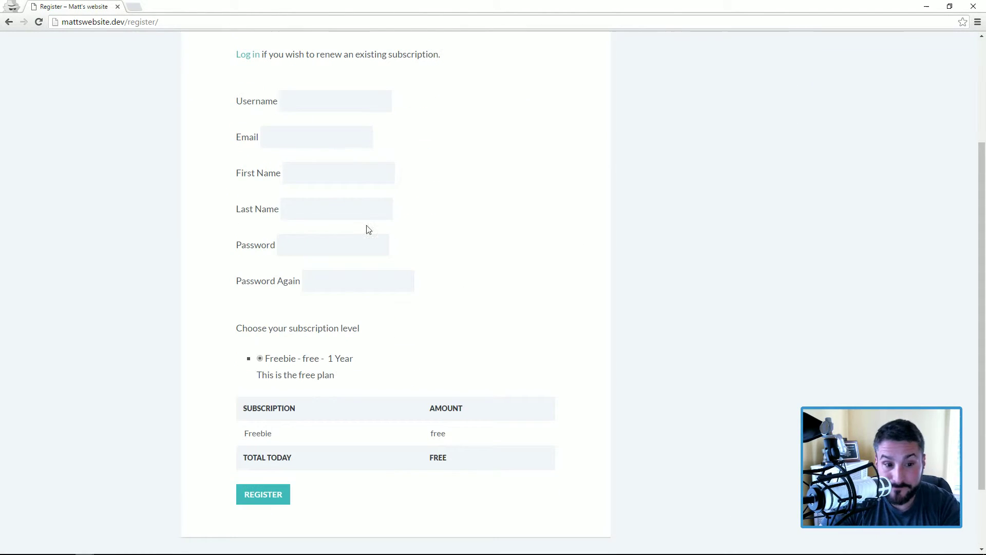
{"action": "scroll", "coordinate": [379, 304], "scroll_direction": "up", "scroll_amount": 2}
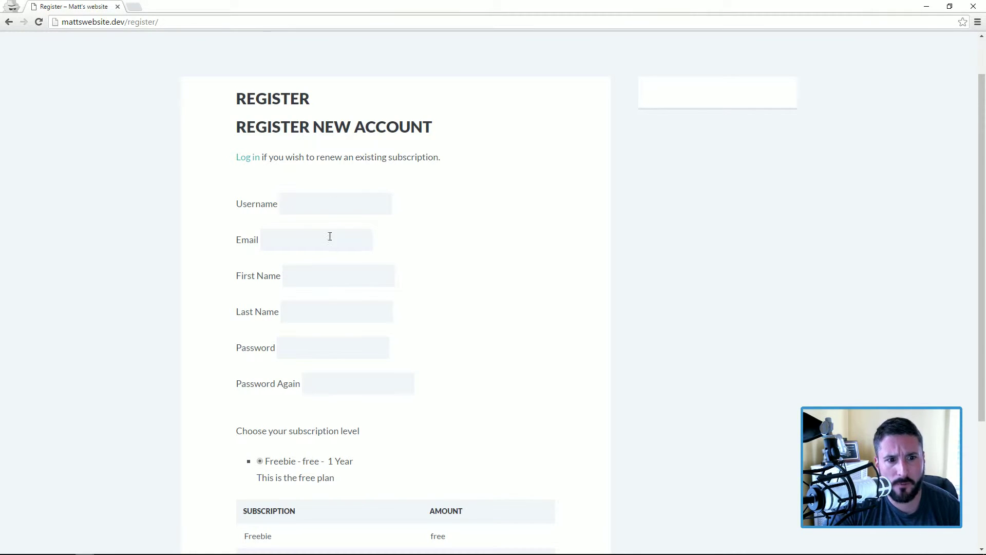
{"action": "left_click", "coordinate": [337, 206]}
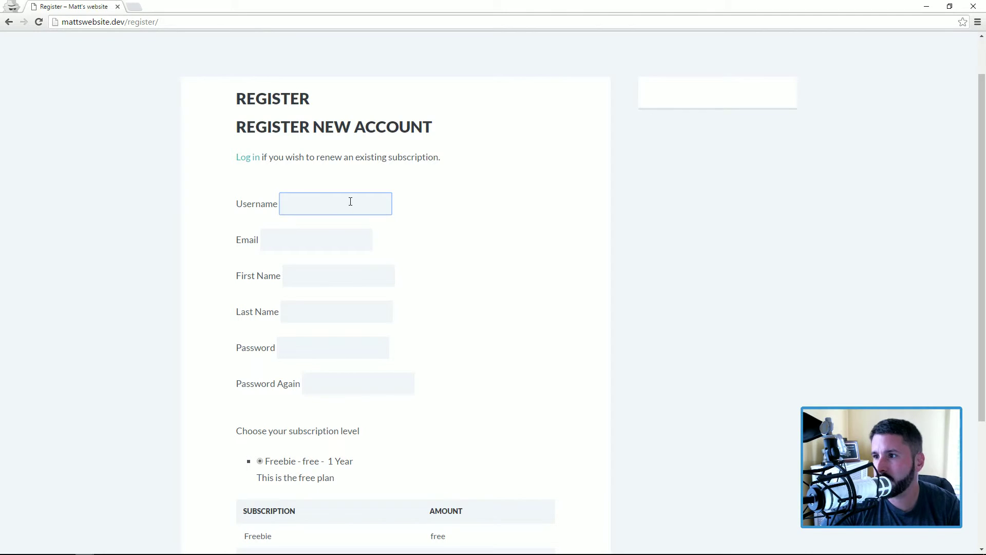
{"action": "scroll", "coordinate": [440, 292], "scroll_direction": "down", "scroll_amount": 3}
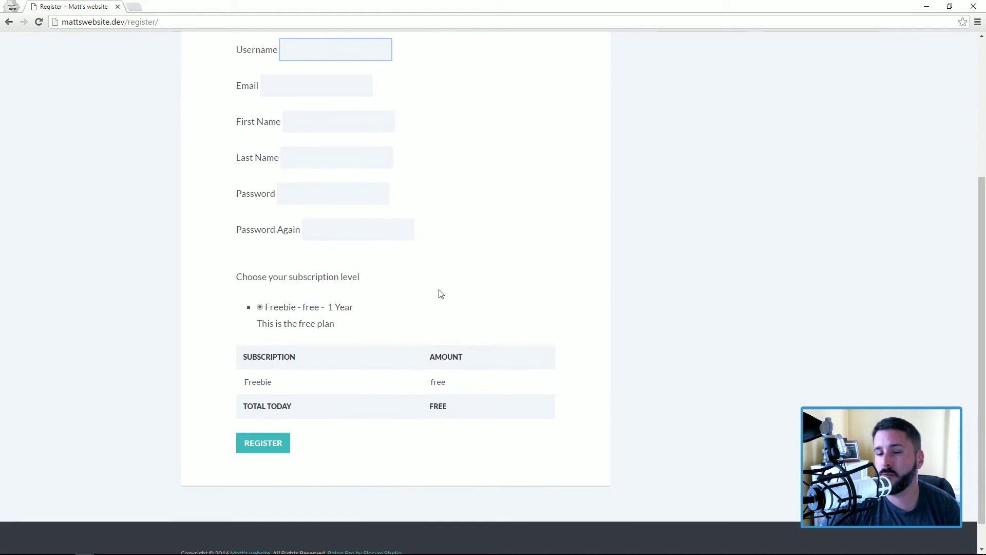
{"action": "scroll", "coordinate": [369, 293], "scroll_direction": "up", "scroll_amount": 3}
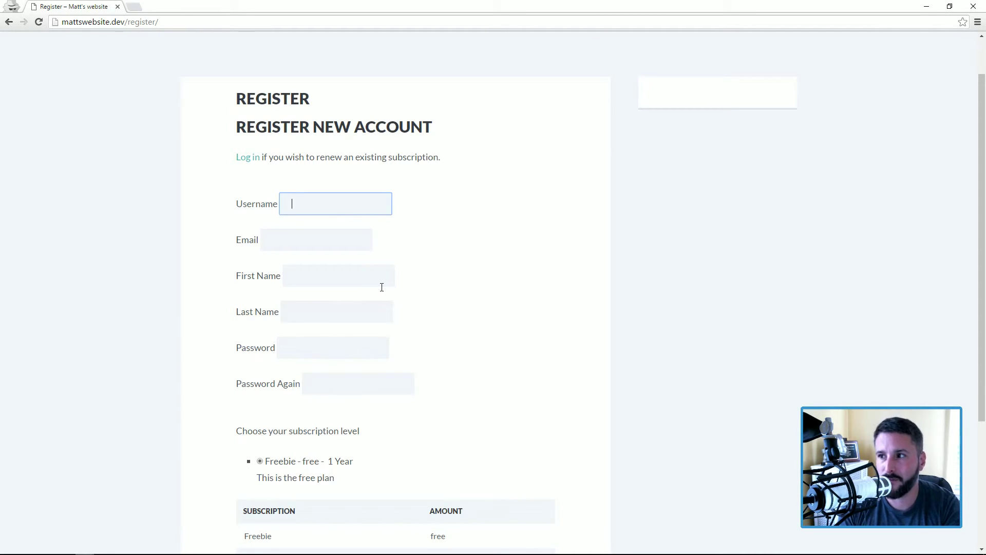
{"action": "key", "text": "alt+Tab"}
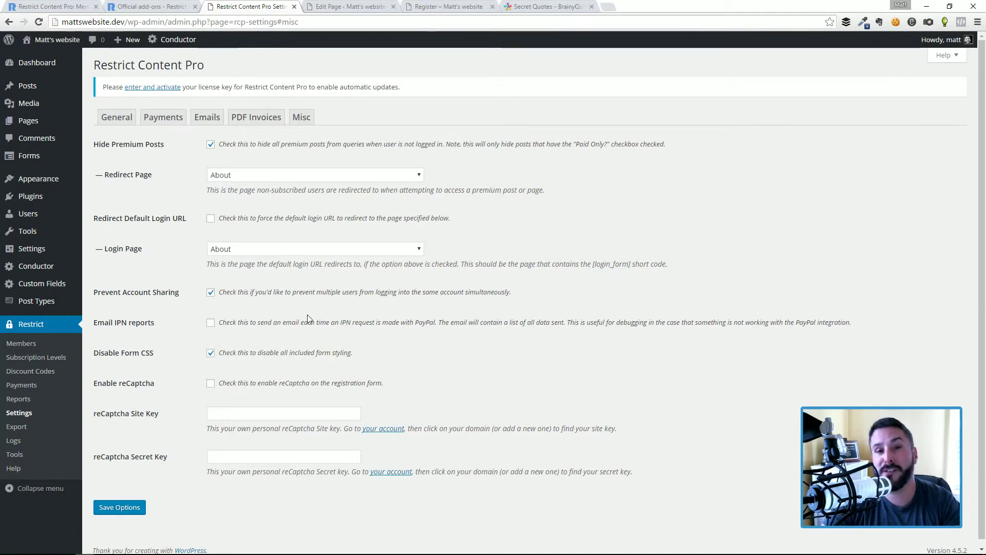
Untick Disable Form CSS and save the options
{"action": "left_click", "coordinate": [211, 353]}
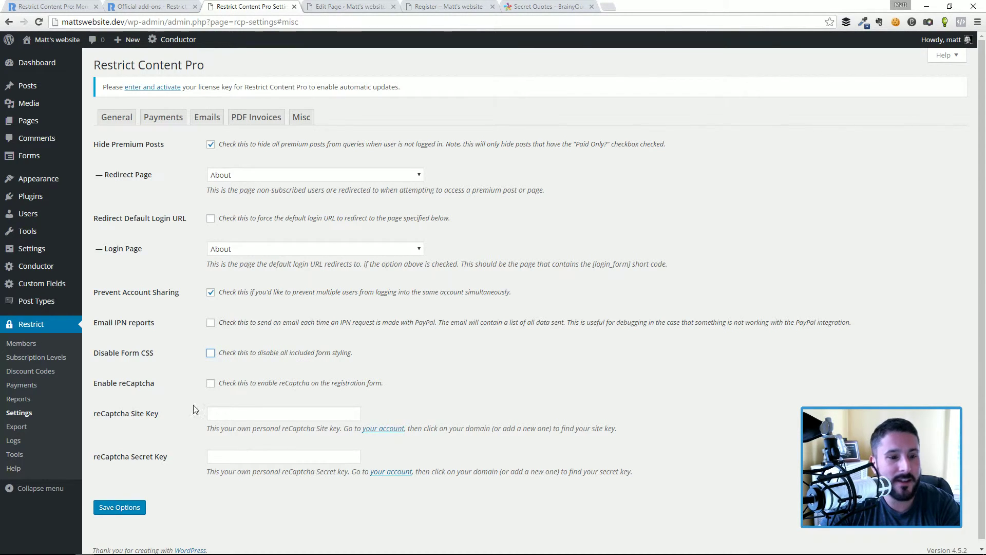
{"action": "left_click", "coordinate": [123, 509]}
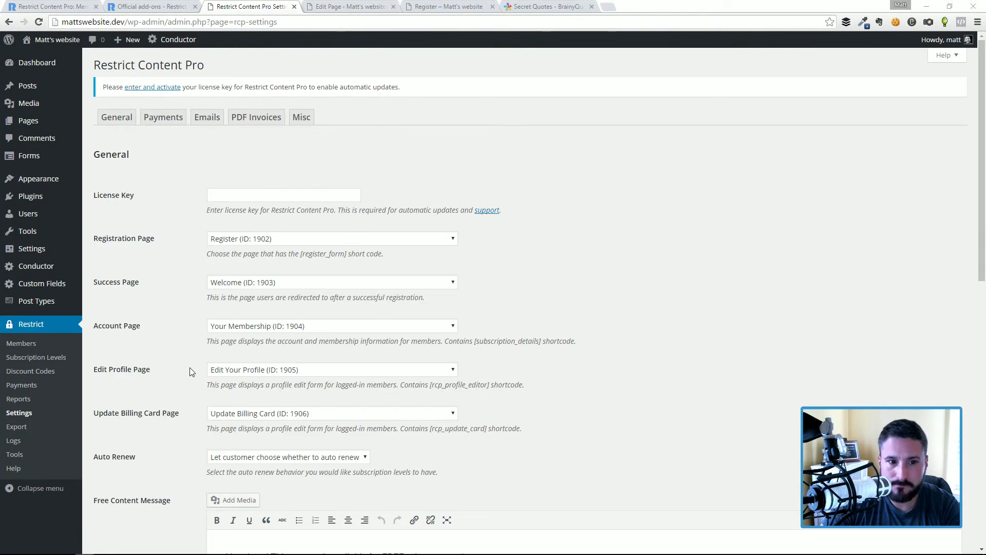
{"action": "key", "text": "alt+Tab"}
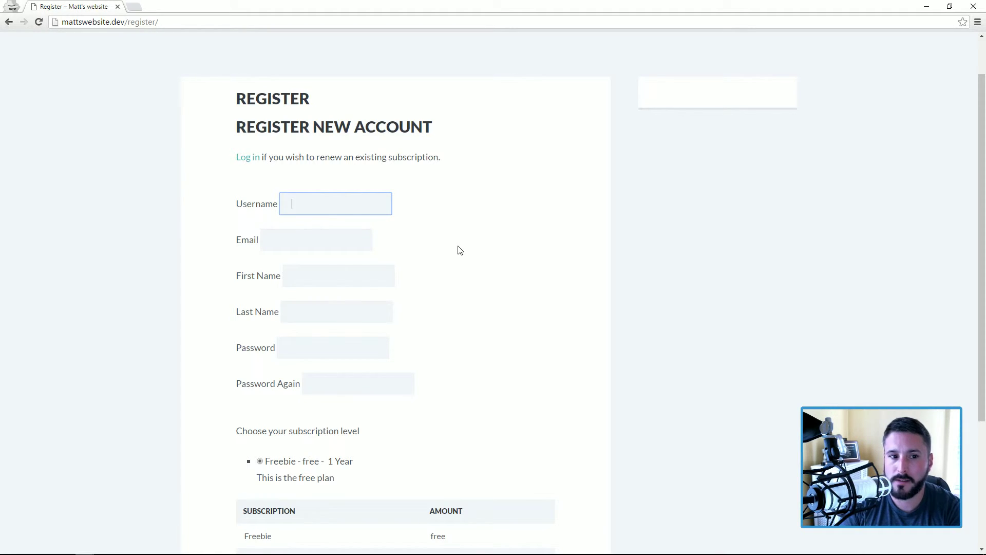
Refresh the Register page to confirm the registration form's aligned styling is back
{"action": "key", "text": "F5"}
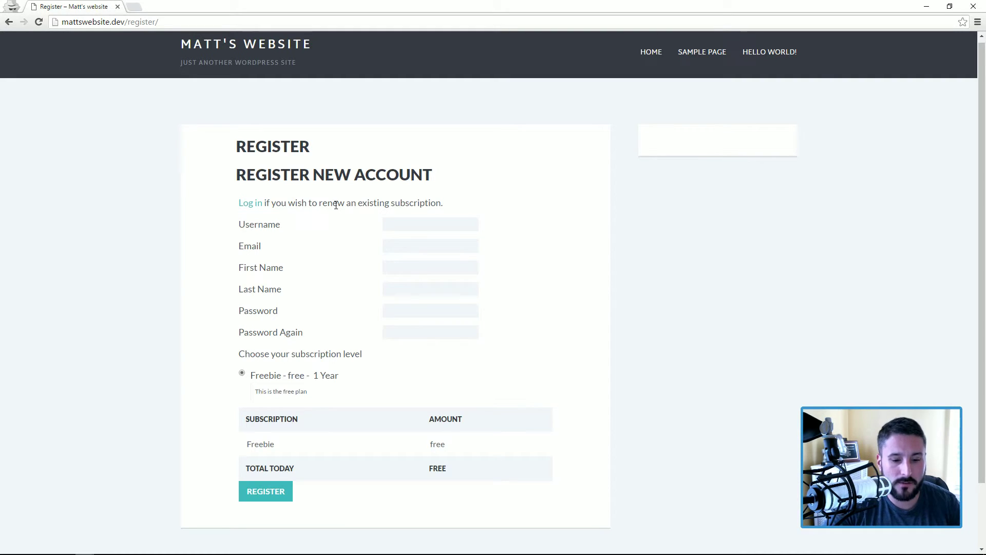
{"action": "key", "text": "alt+Tab"}
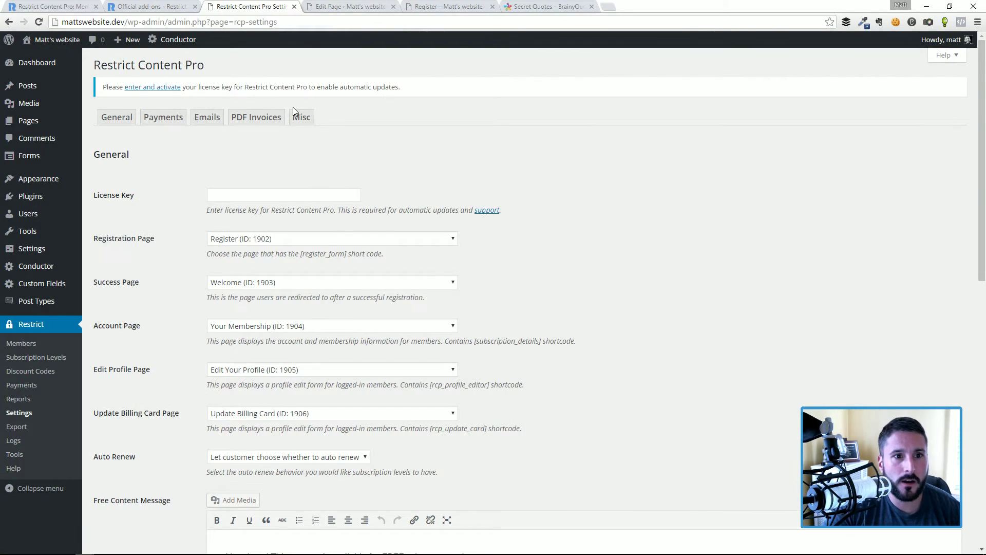
Show the Misc settings and check the empty reCaptcha Site Key and Secret Key fields
{"action": "left_click", "coordinate": [302, 117]}
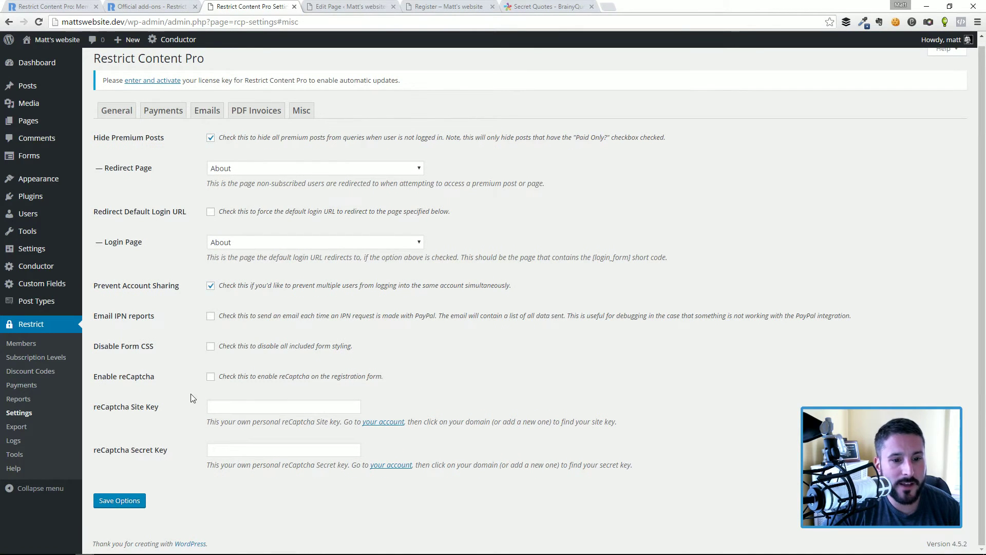
{"action": "left_click", "coordinate": [255, 407]}
{"action": "key", "text": "Tab"}
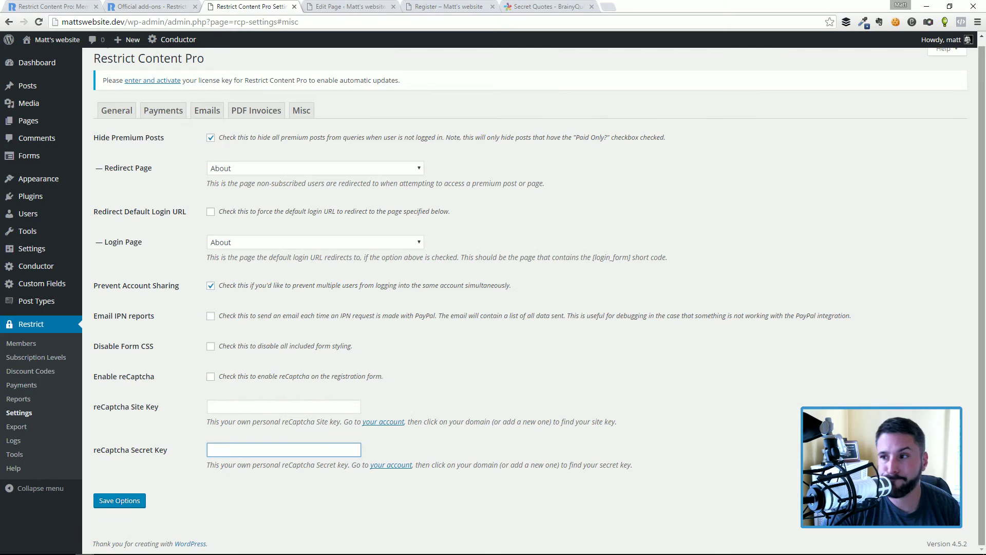
{"action": "key", "text": "alt+Tab"}
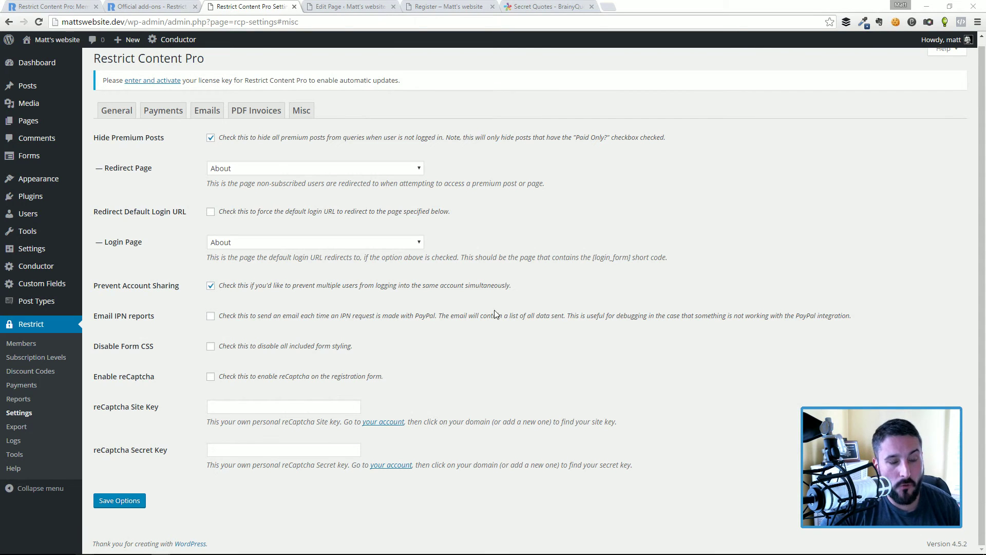